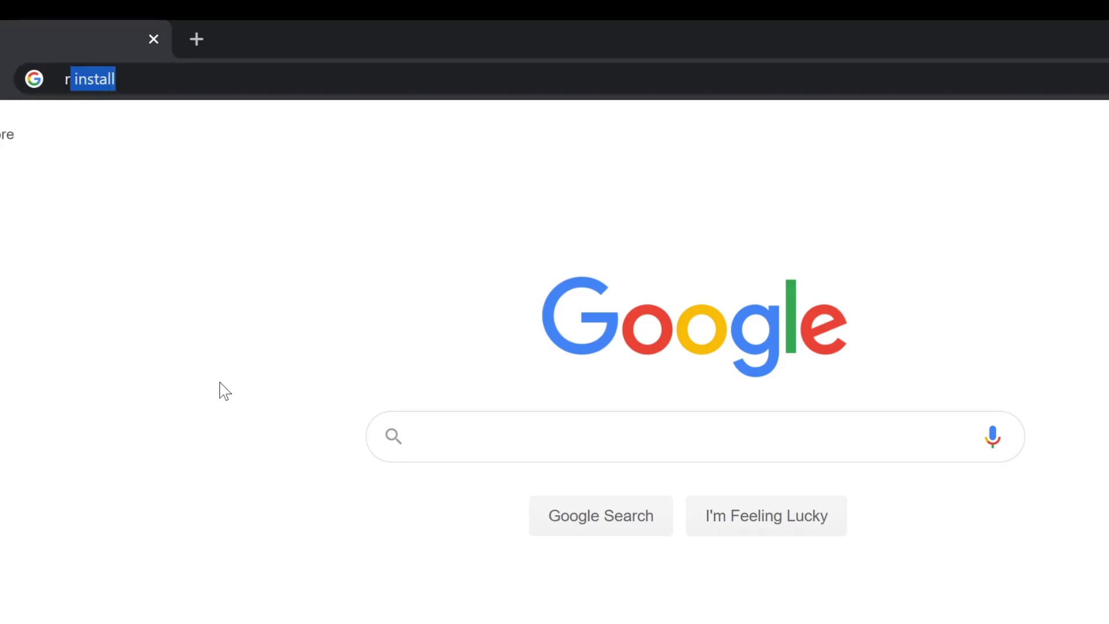
{"action": "type", "text": "r isntall"}
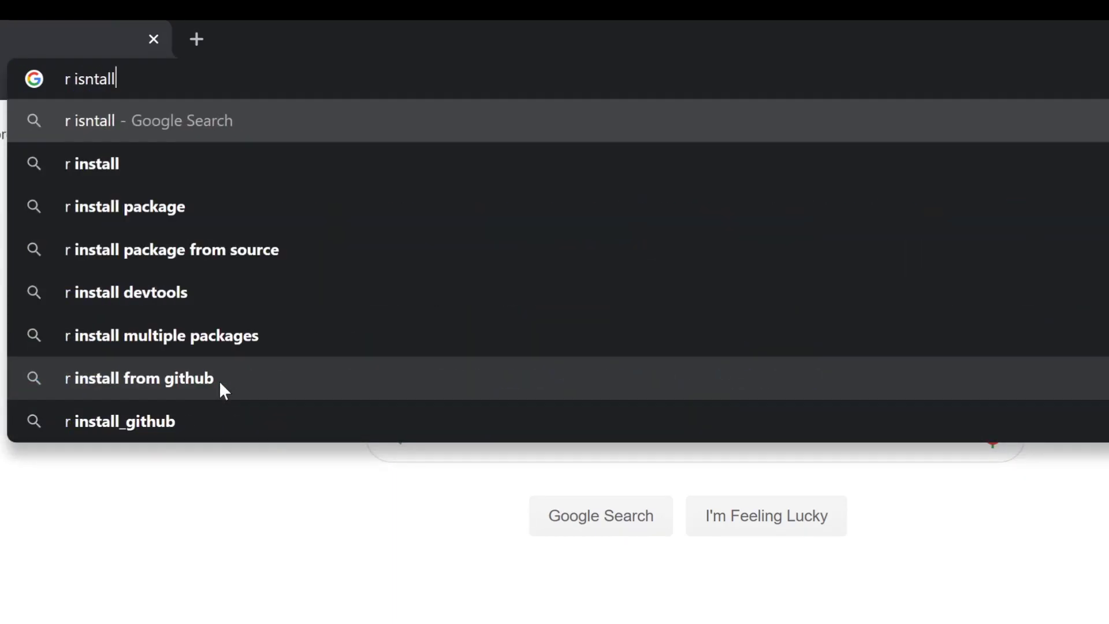
Step: Search 'r install' and download the R 4.0.2 Windows installer from CRAN
{"action": "key", "text": "Return"}
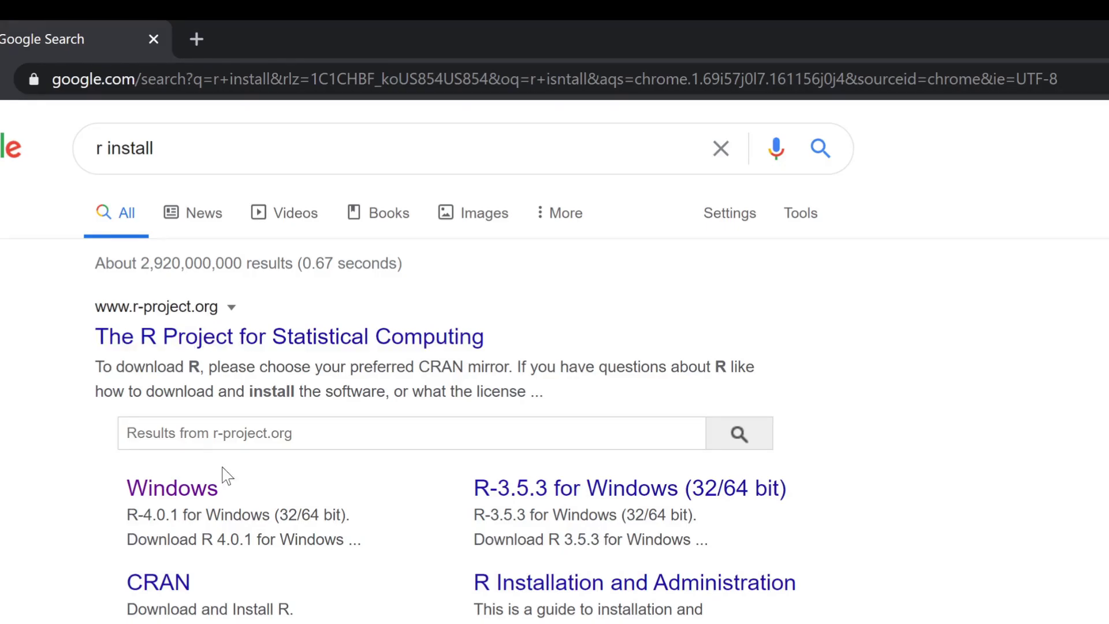
{"action": "left_click", "coordinate": [171, 488]}
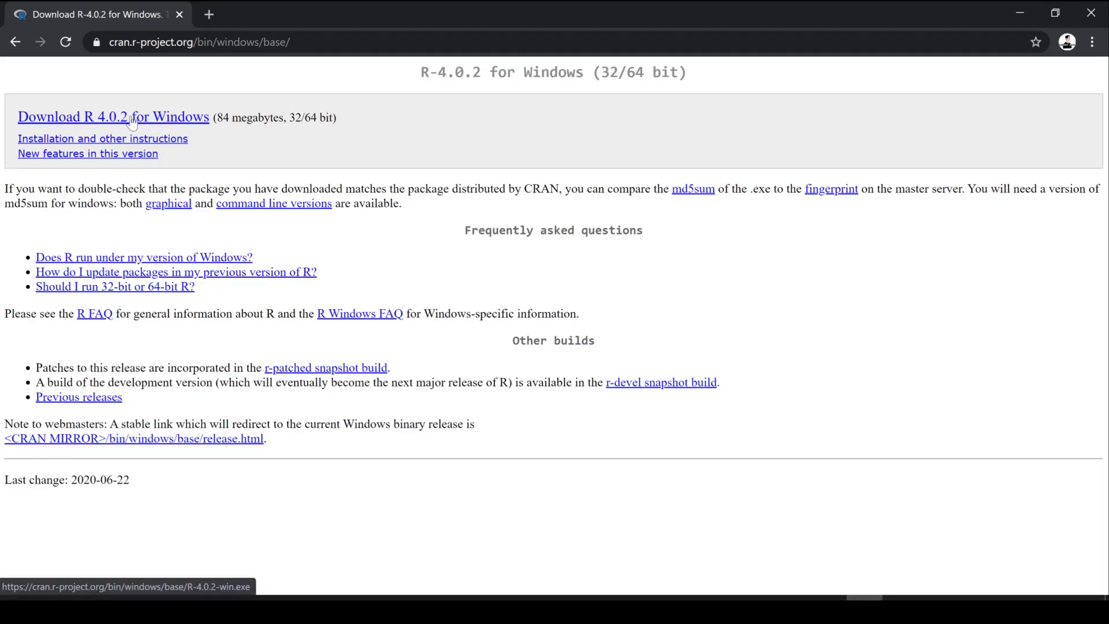
{"action": "left_click", "coordinate": [139, 117]}
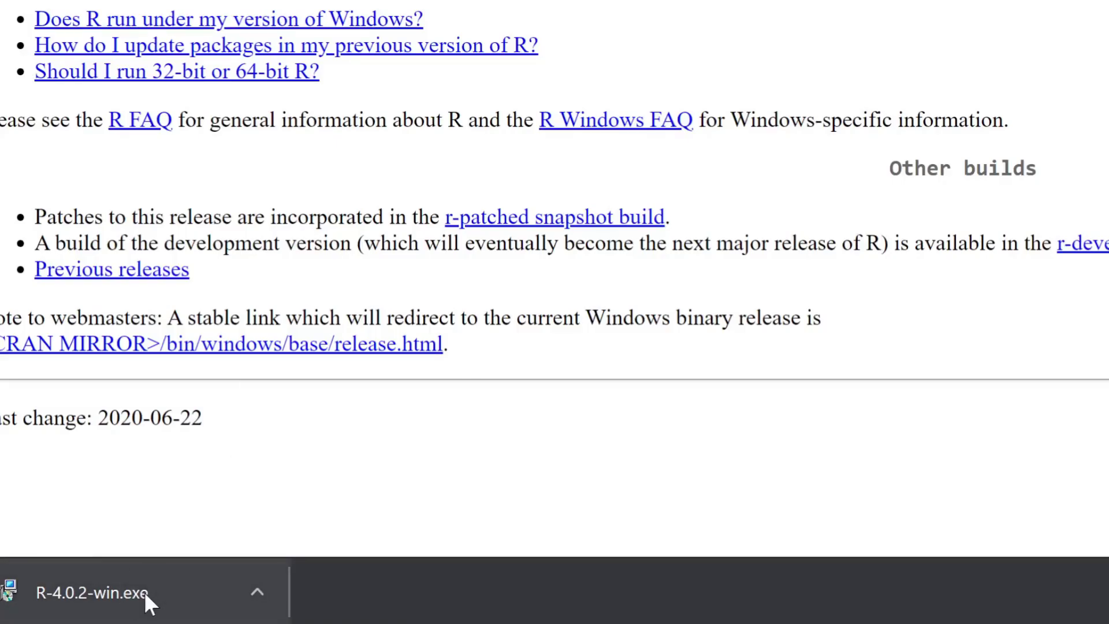
Step: Run R-4.0.2-win.exe and install R 4.0.2 with all default setup options
{"action": "left_click", "coordinate": [144, 592]}
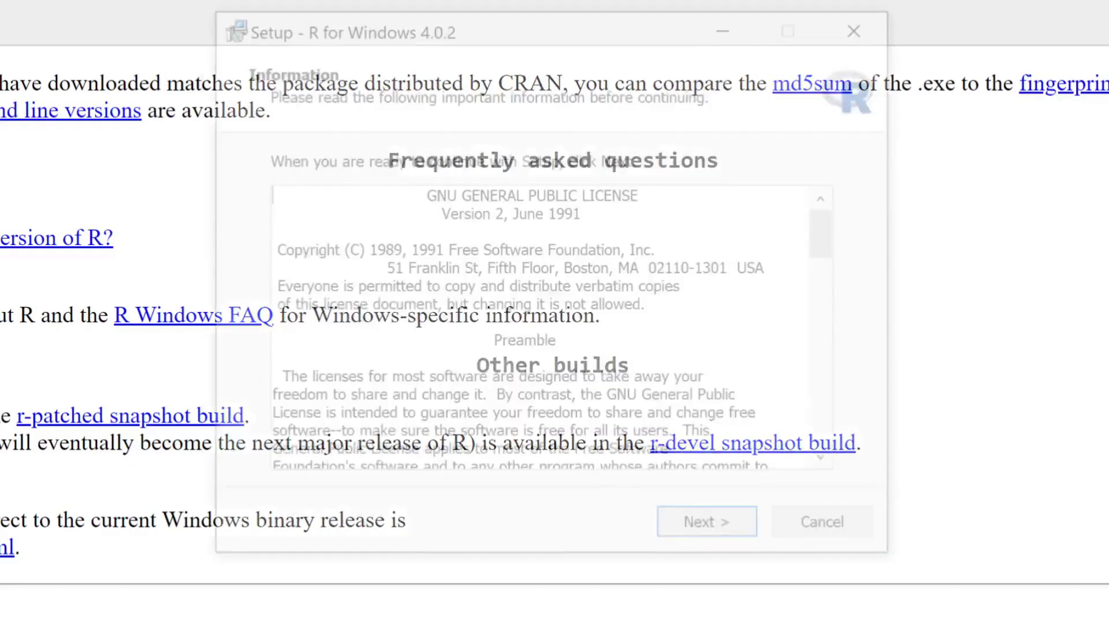
{"action": "left_click", "coordinate": [712, 530]}
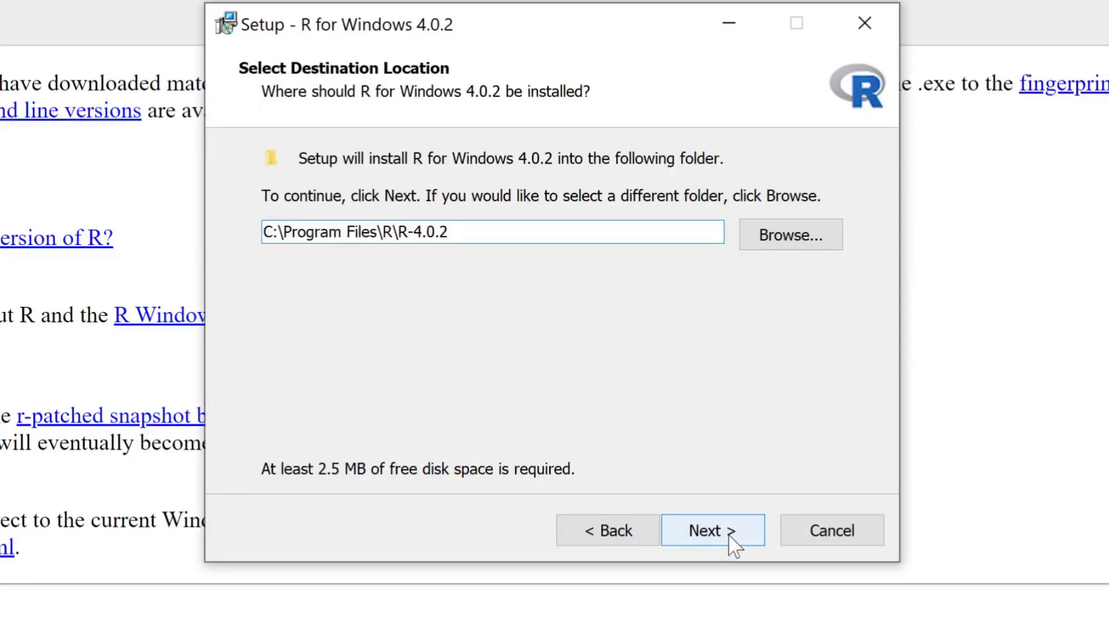
{"action": "left_click", "coordinate": [728, 532]}
{"action": "left_click", "coordinate": [726, 542]}
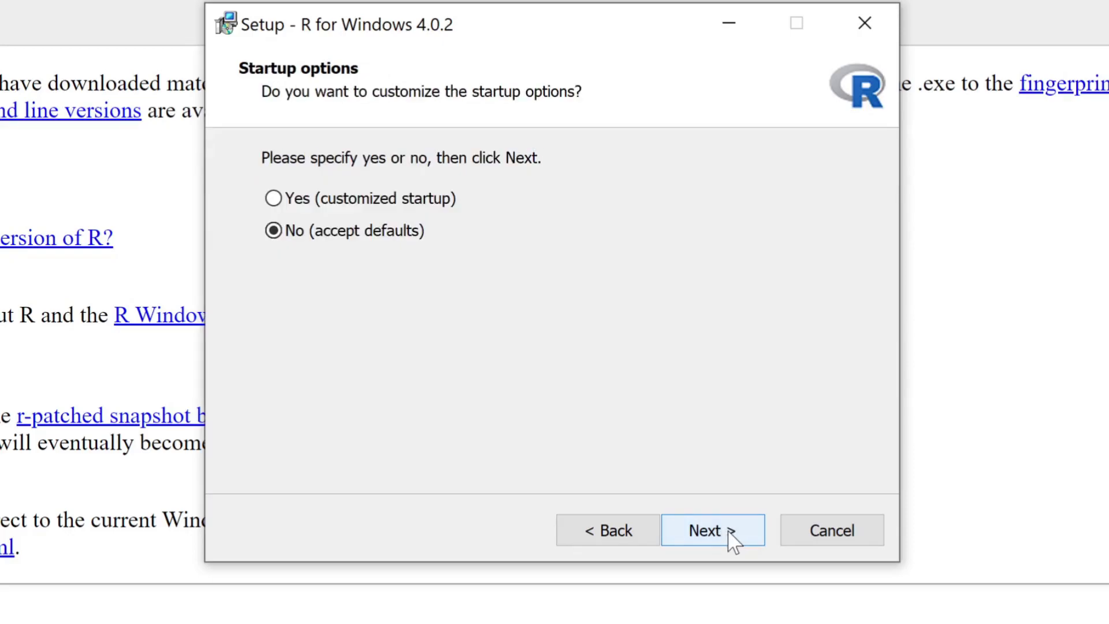
{"action": "left_click", "coordinate": [730, 536]}
{"action": "left_click", "coordinate": [731, 537]}
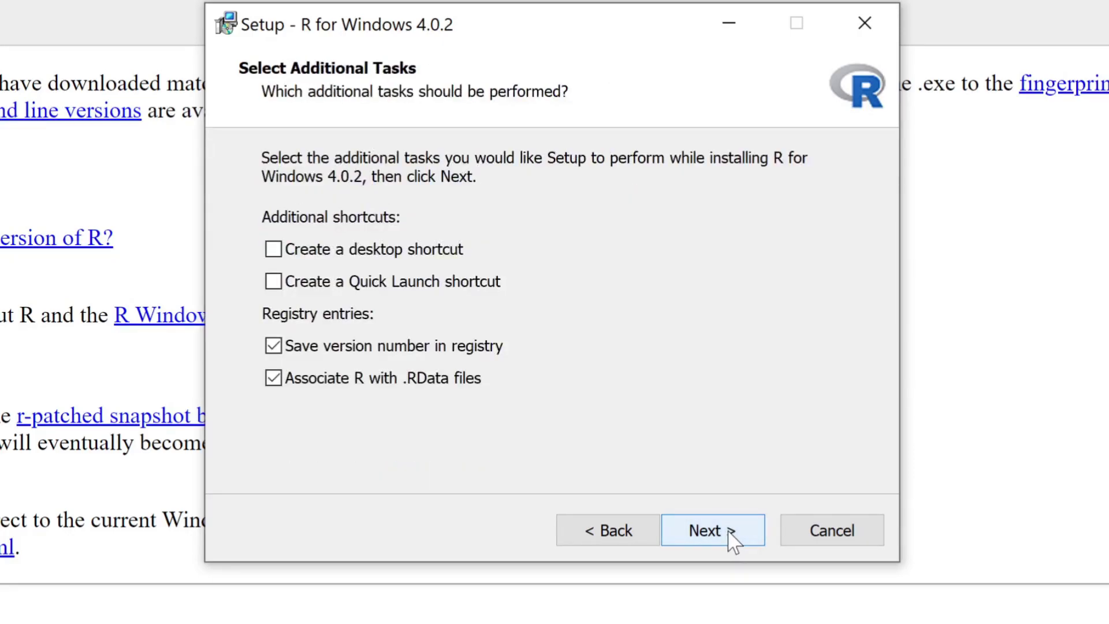
{"action": "left_click", "coordinate": [730, 537]}
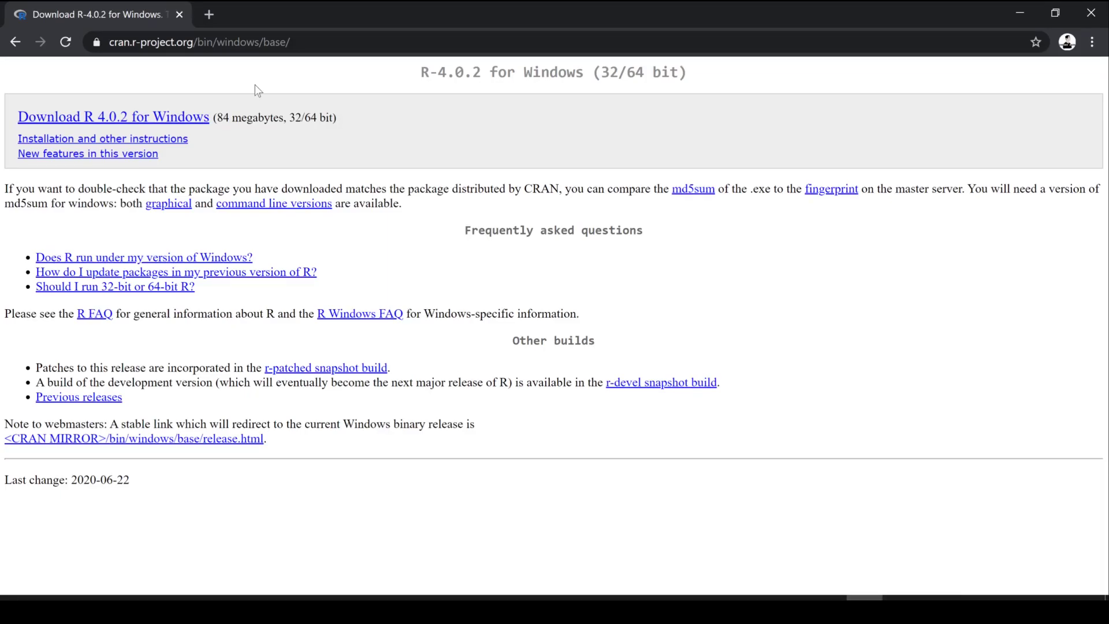
Step: Search 'install rstudio' for the RStudio Desktop 1.3.959 download page, then open the Start menu
{"action": "left_click", "coordinate": [264, 41]}
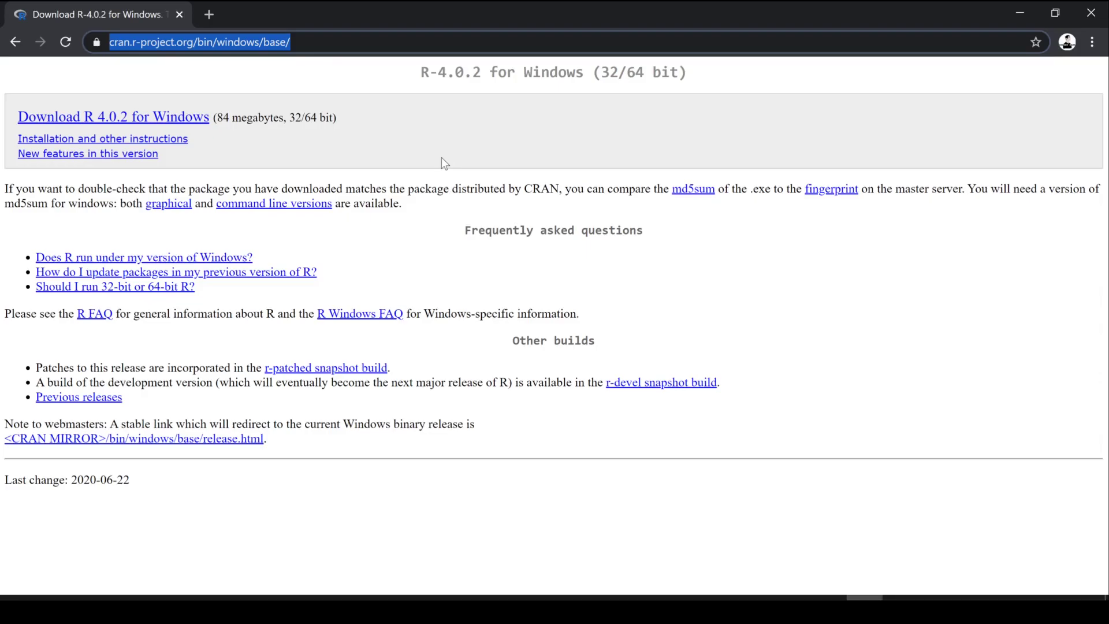
{"action": "type", "text": "install rstudio"}
{"action": "key", "text": "Return"}
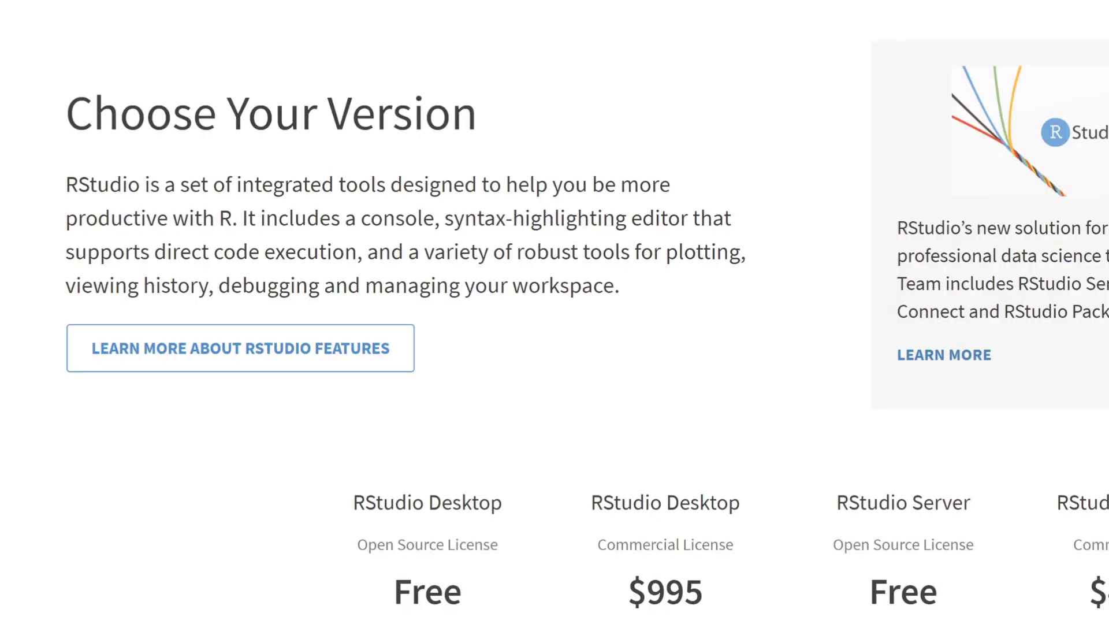
{"action": "scroll", "coordinate": [554, 312], "scroll_direction": "down", "scroll_amount": 3}
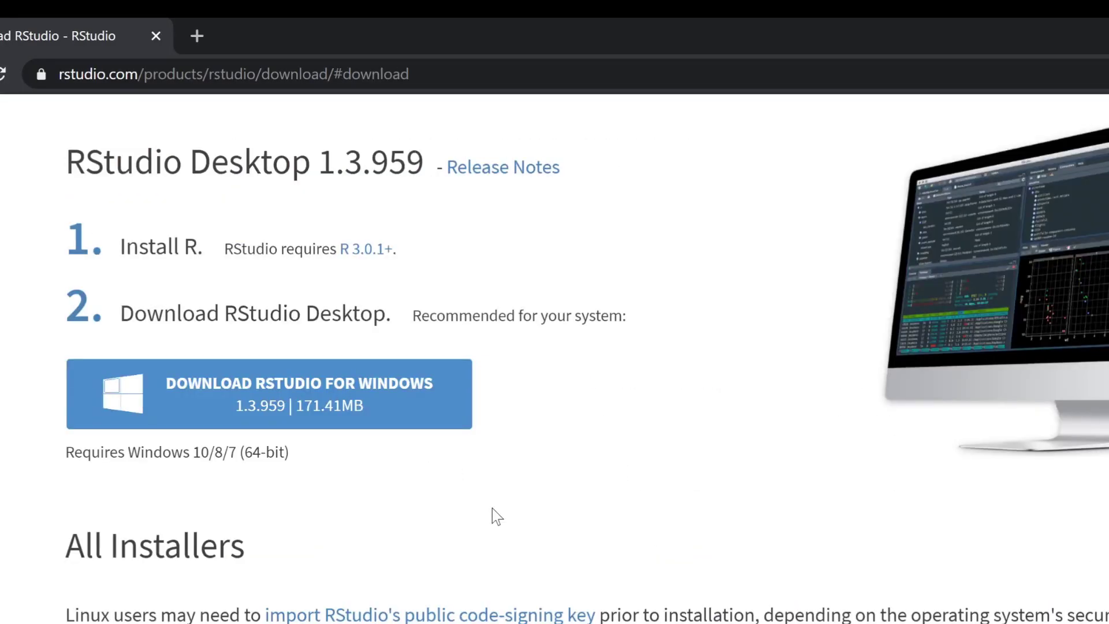
{"action": "scroll", "coordinate": [492, 508], "scroll_direction": "up", "scroll_amount": 4}
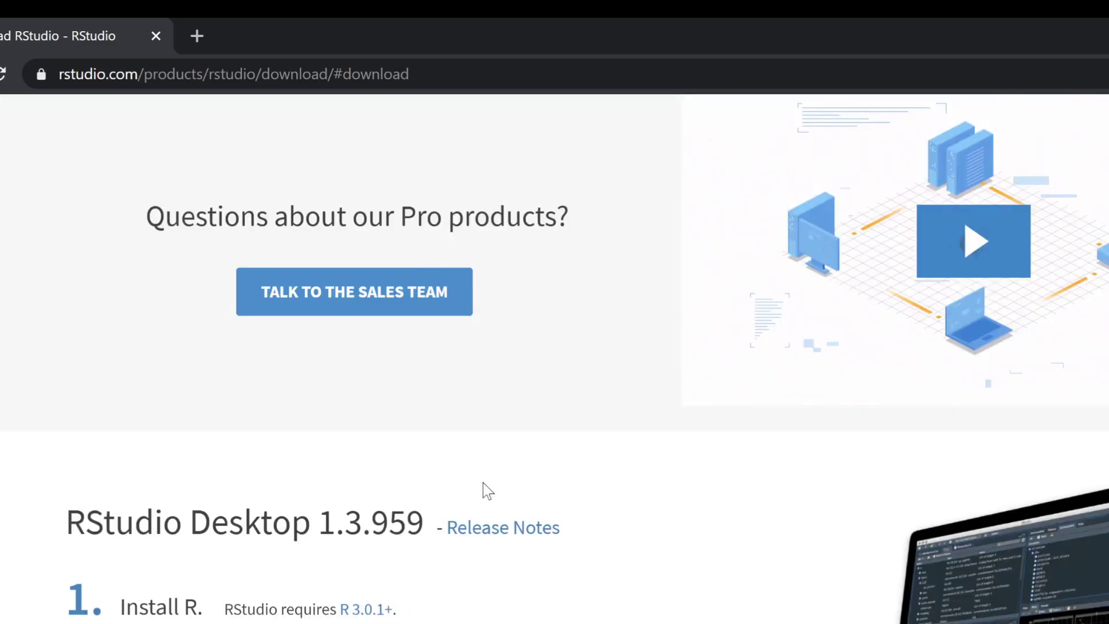
{"action": "scroll", "coordinate": [482, 482], "scroll_direction": "down", "scroll_amount": 2}
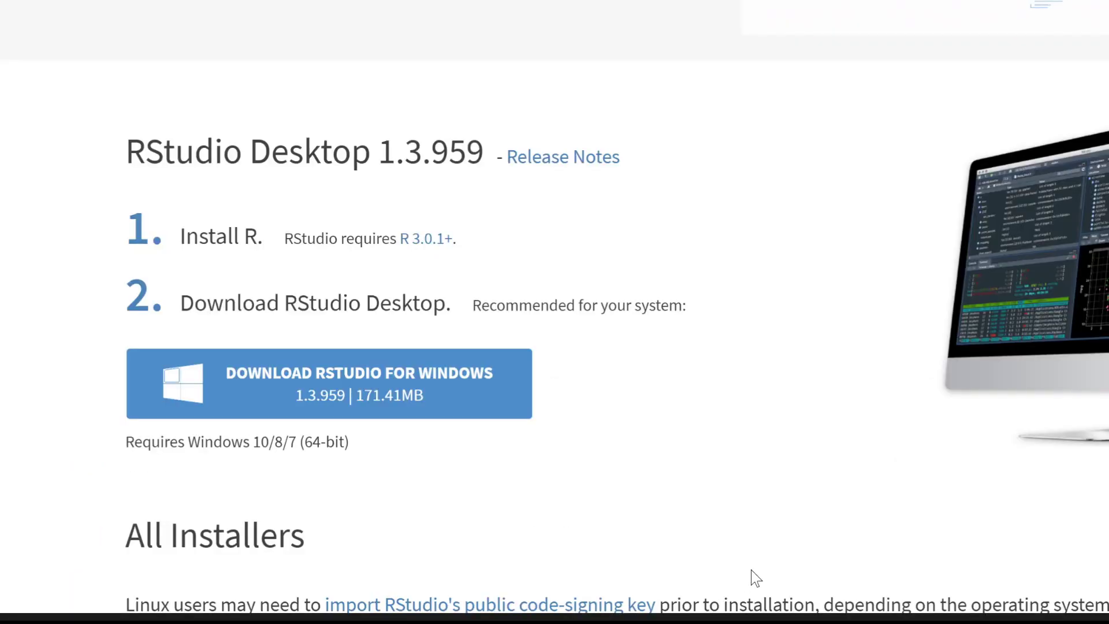
{"action": "key", "text": "super"}
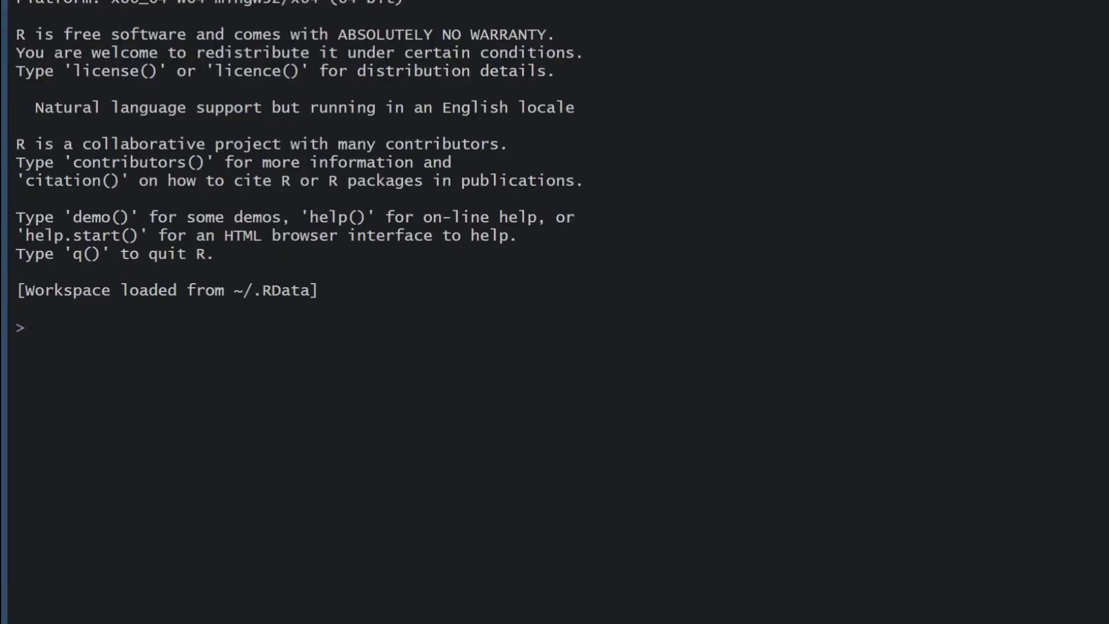
{"action": "type", "text": "install.packages("}
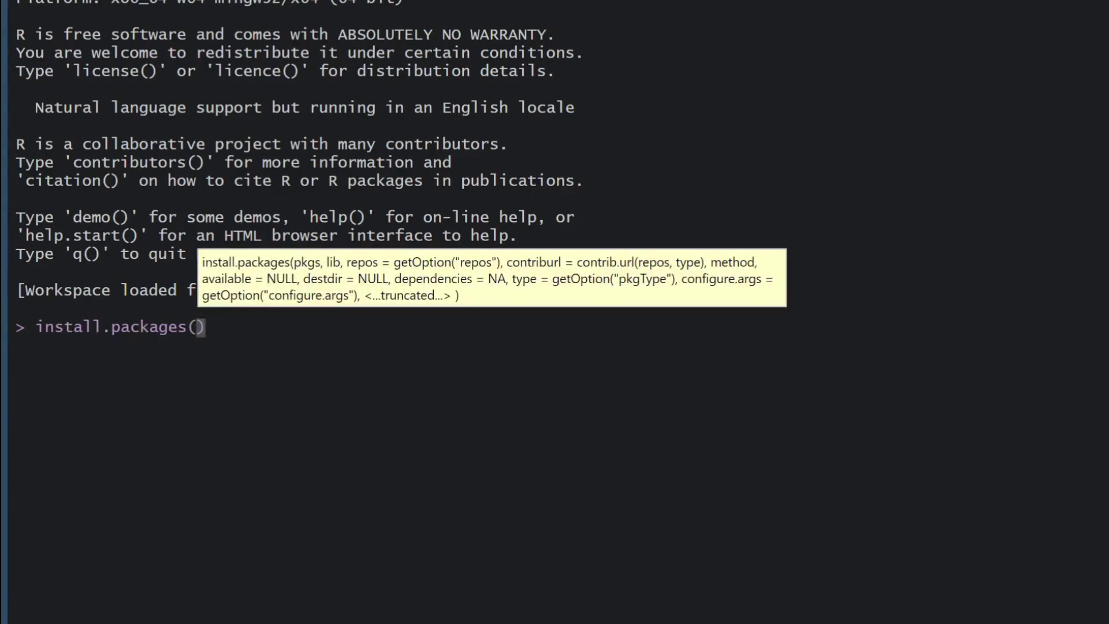
{"action": "type", "text": "\"knitr"}
Step: Run install.packages("knitr") in the RStudio console to install knitr
{"action": "key", "text": "Return"}
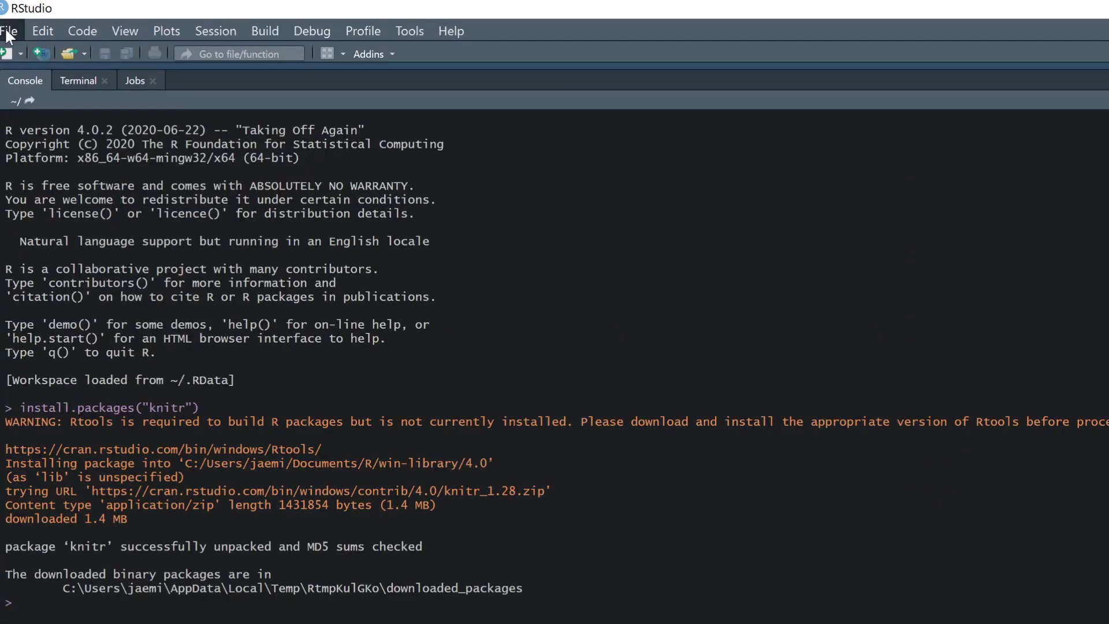
Step: Create a new R Markdown document titled 'R markdown test' with PDF output
{"action": "left_click", "coordinate": [11, 29]}
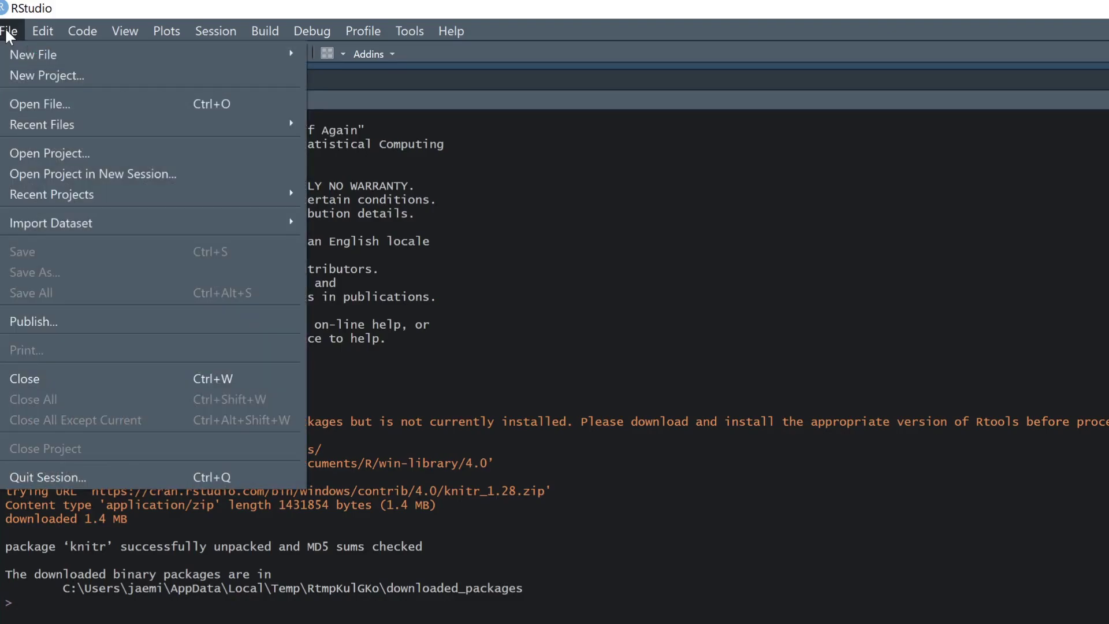
{"action": "mouse_move", "coordinate": [33, 54]}
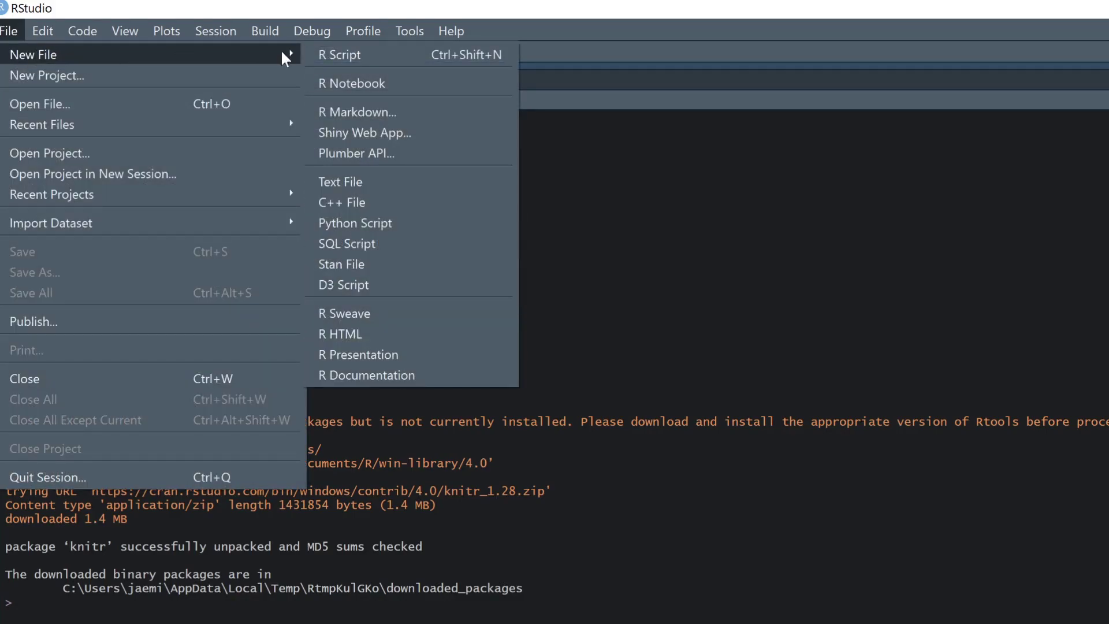
{"action": "left_click", "coordinate": [374, 109]}
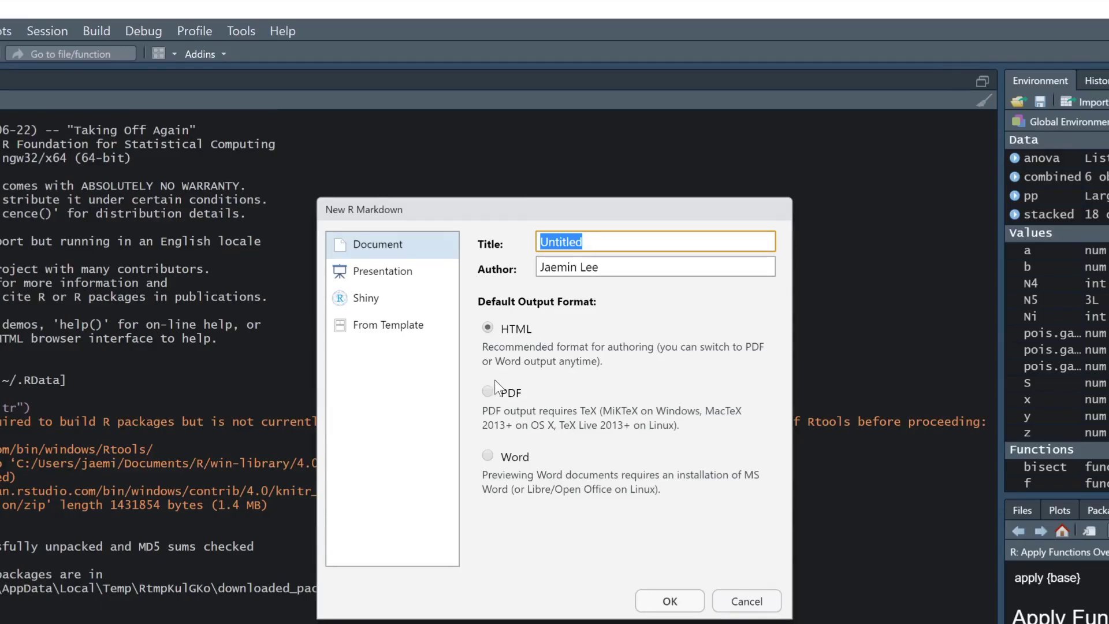
{"action": "type", "text": "R markdown test"}
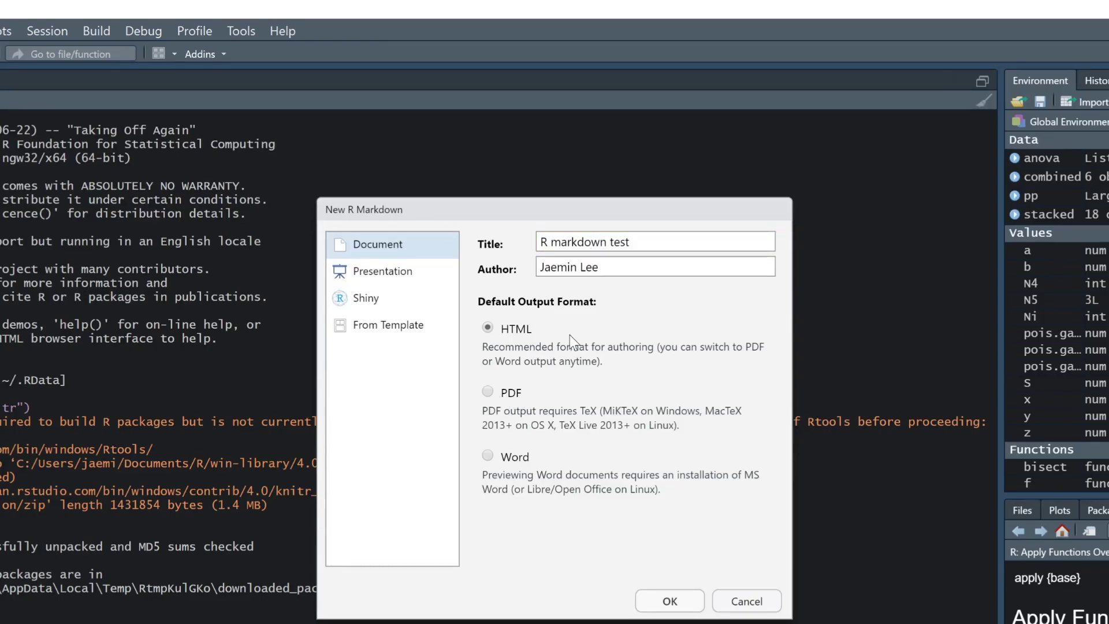
{"action": "left_click", "coordinate": [488, 393]}
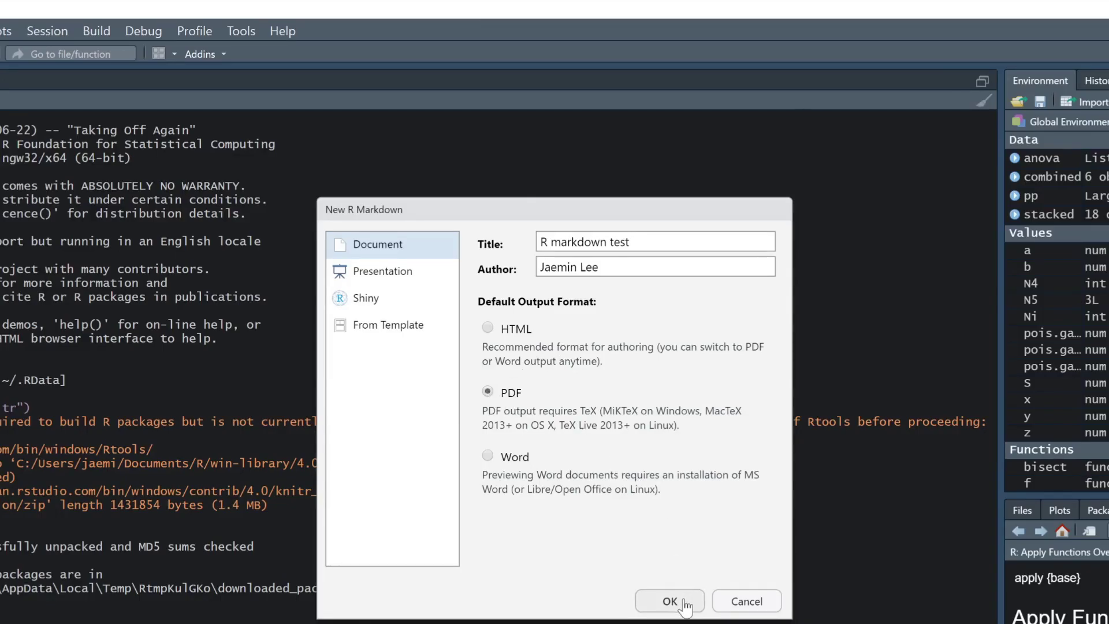
{"action": "left_click", "coordinate": [670, 600]}
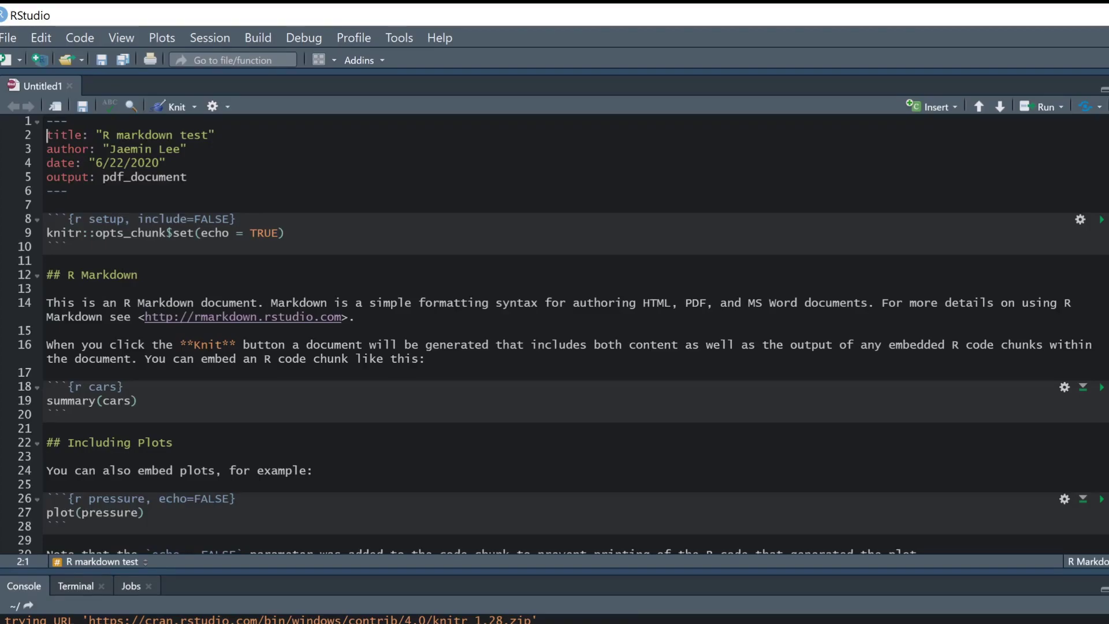
{"action": "left_click", "coordinate": [173, 246]}
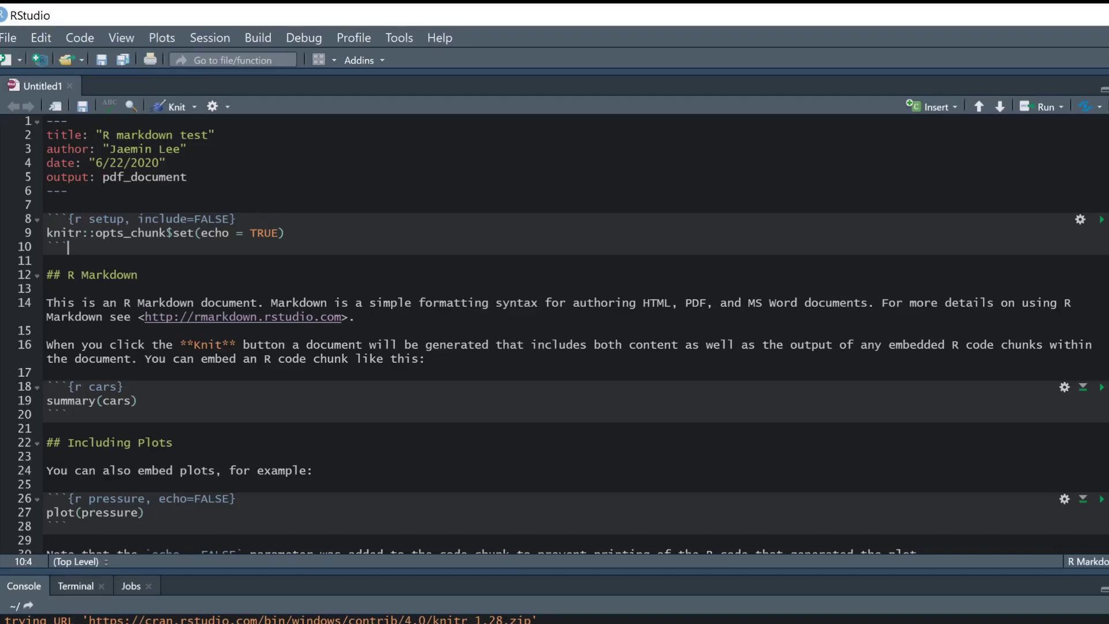
{"action": "key", "text": "Up"}
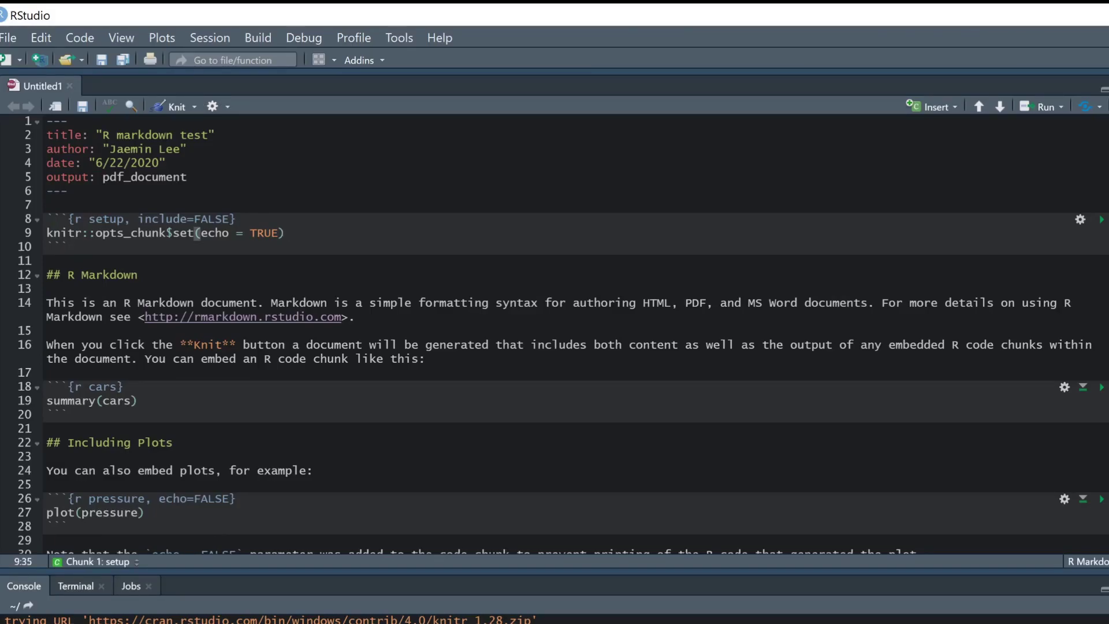
{"action": "left_click", "coordinate": [424, 357]}
{"action": "key", "text": "shift+Up"}
{"action": "key", "text": "shift+Up"}
{"action": "key", "text": "shift+Up"}
{"action": "key", "text": "shift+Up"}
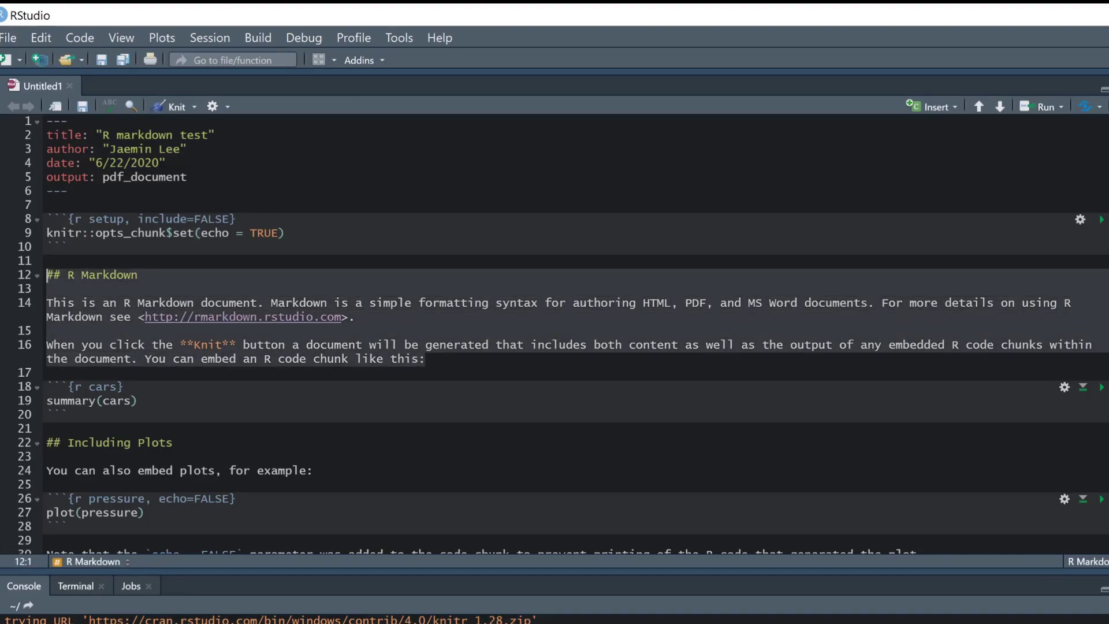
{"action": "left_click", "coordinate": [314, 470]}
{"action": "key", "text": "shift+Up"}
{"action": "key", "text": "shift+Up"}
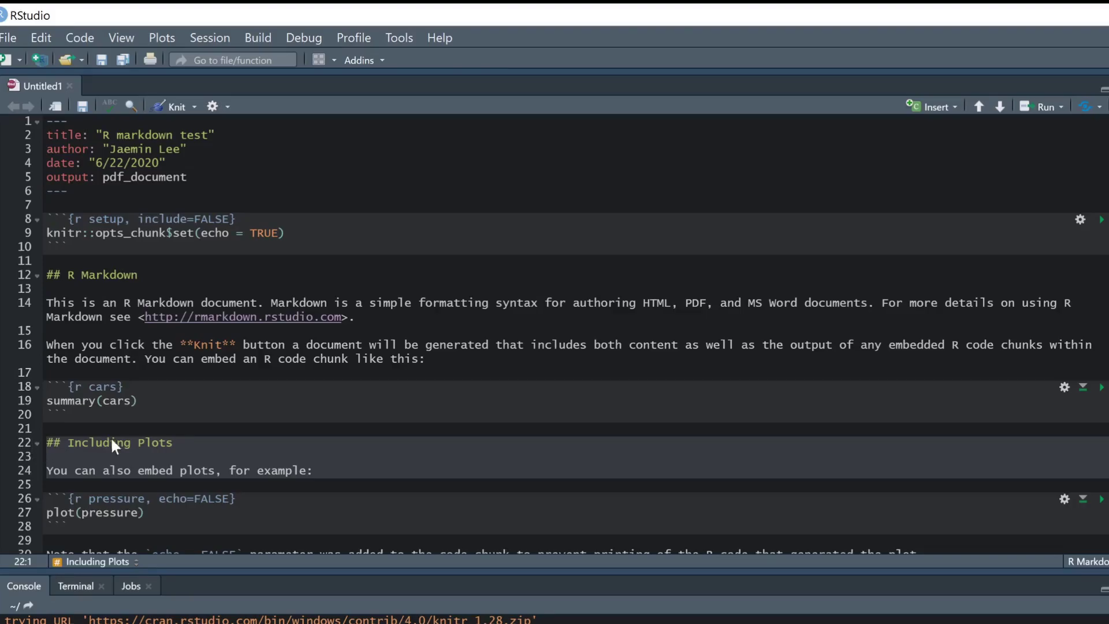
{"action": "left_click", "coordinate": [139, 400]}
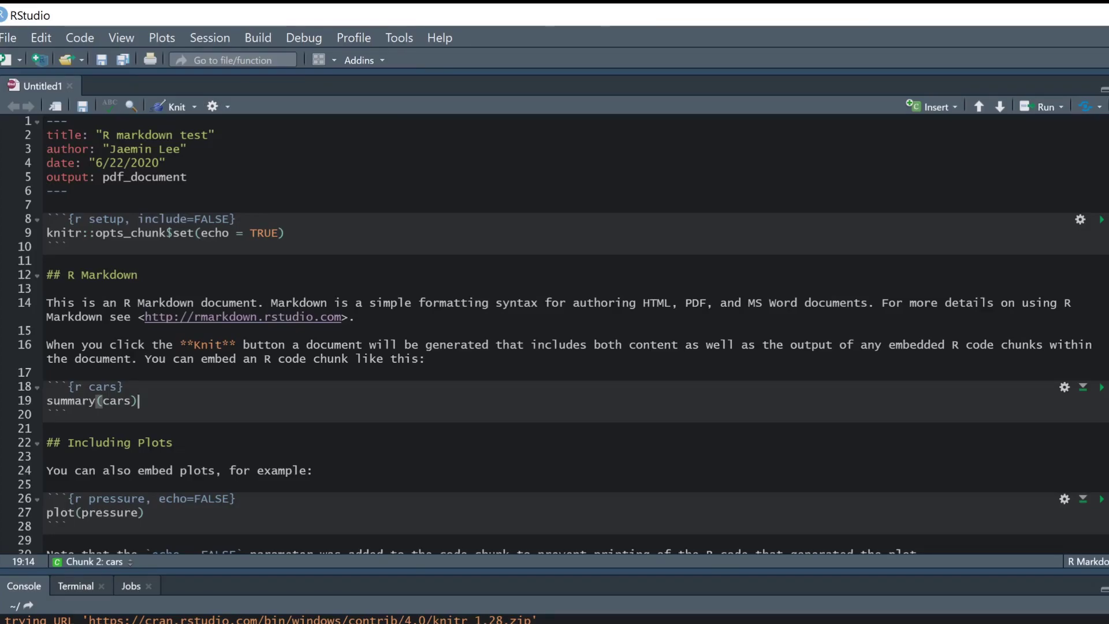
Step: Run the cars chunk, add print("hello") below summary(cars), and re-run it
{"action": "left_click", "coordinate": [1101, 388]}
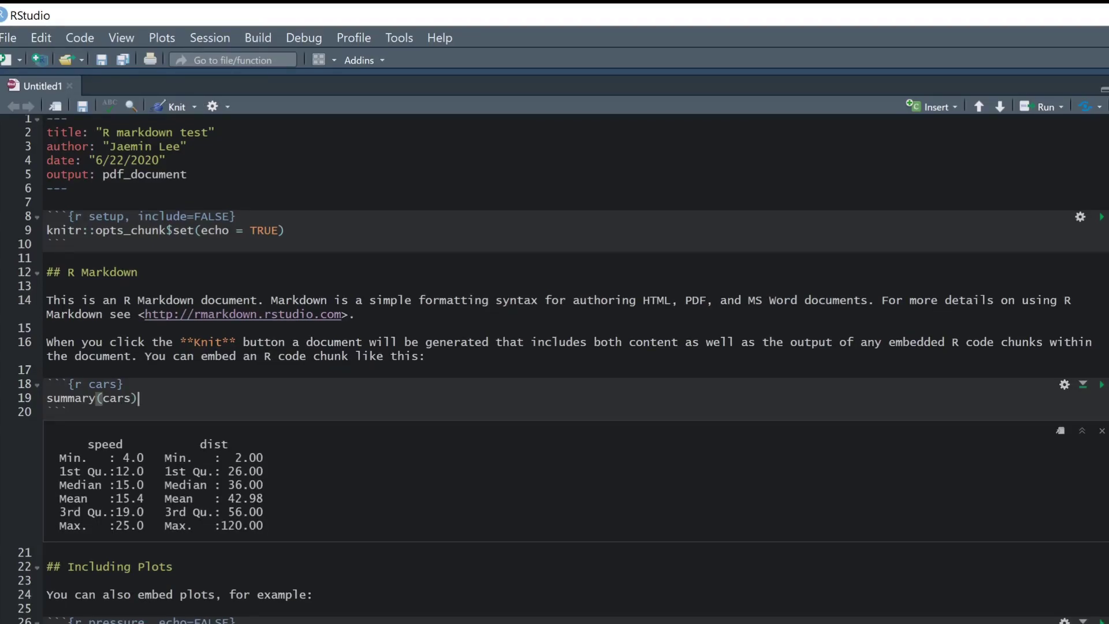
{"action": "key", "text": "ctrl+shift+Return"}
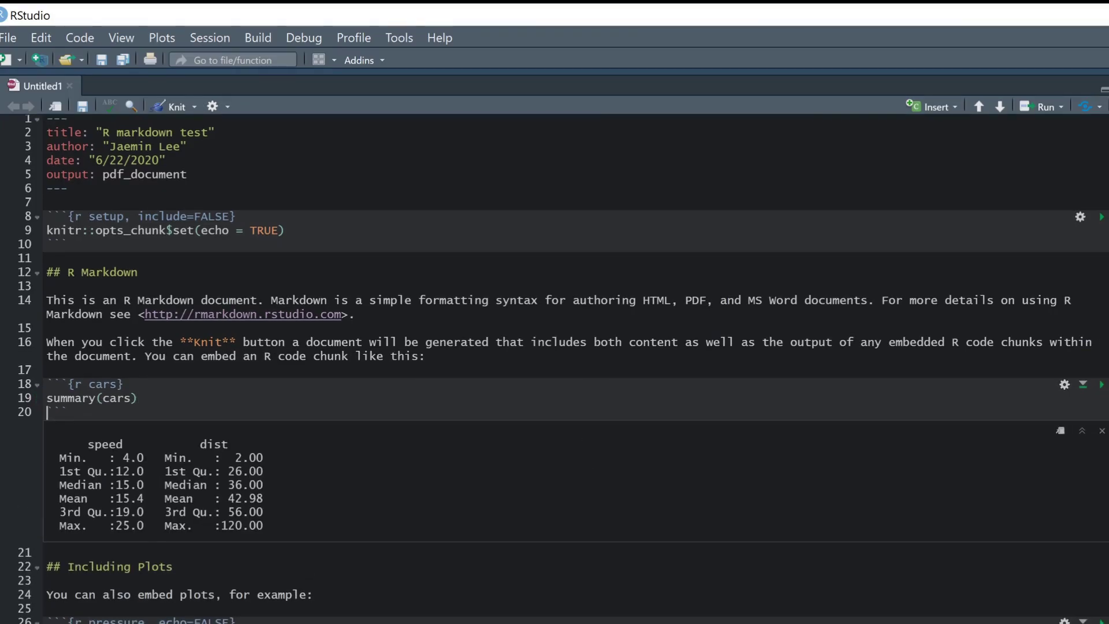
{"action": "key", "text": "Left"}
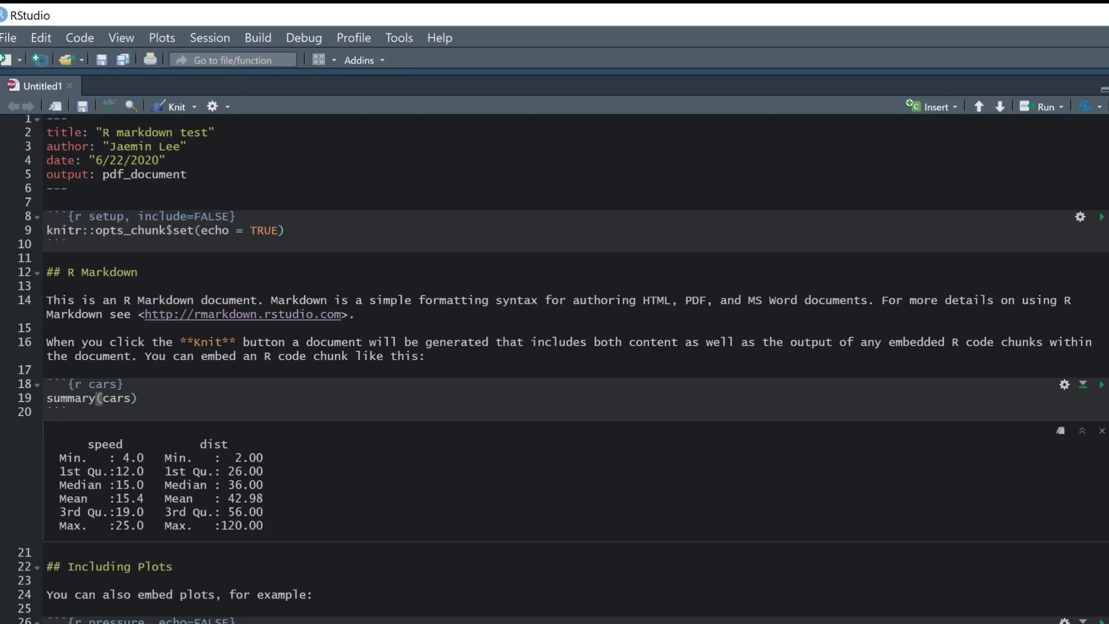
{"action": "key", "text": "Return"}
{"action": "type", "text": "print()\"hello"}
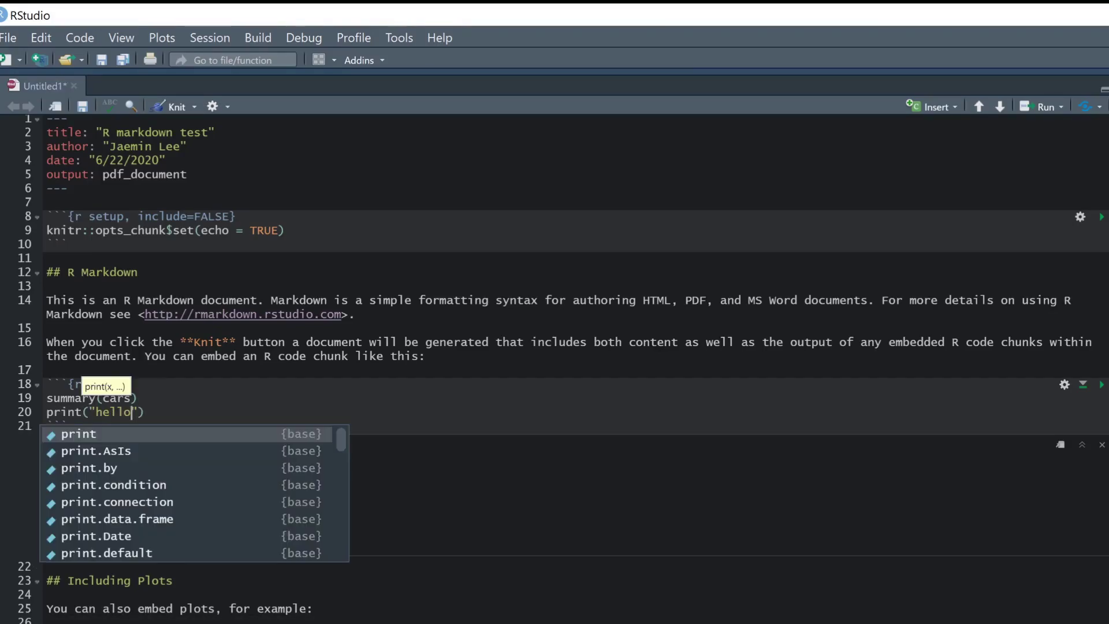
{"action": "left_click", "coordinate": [47, 397]}
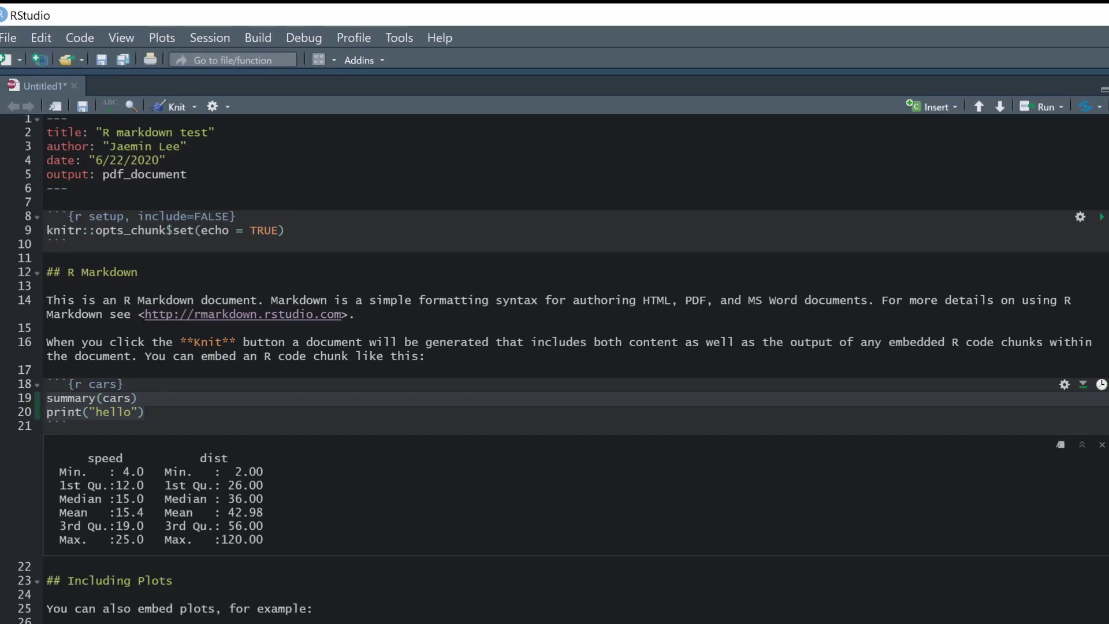
{"action": "key", "text": "ctrl+shift+Return"}
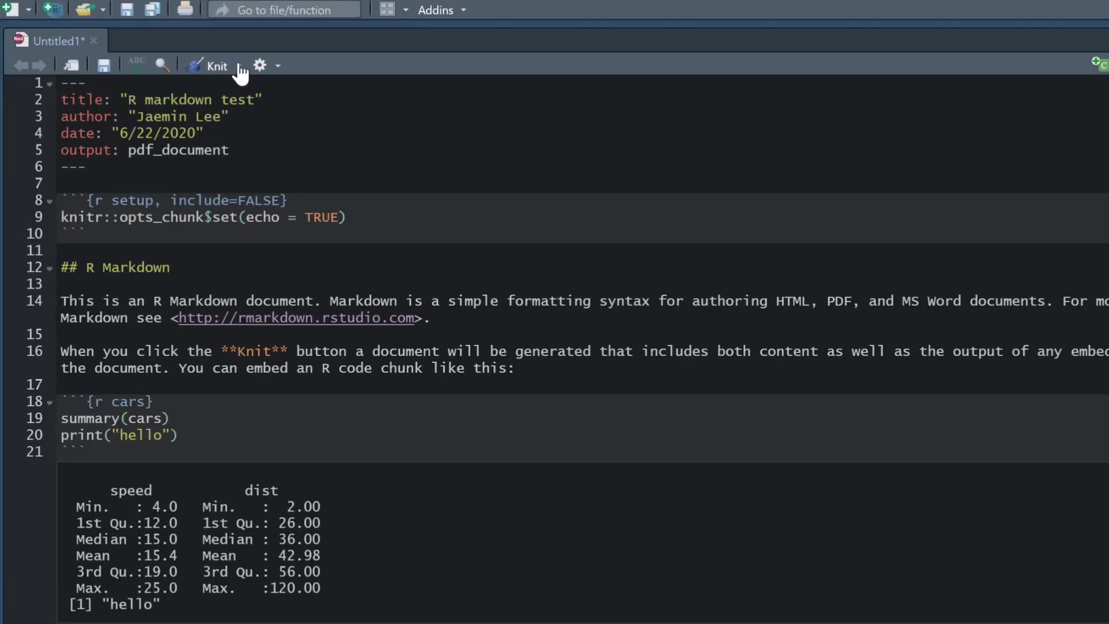
Step: Knit to HTML, saving as 'r markdown test' on the Desktop, then close the preview
{"action": "left_click", "coordinate": [236, 66]}
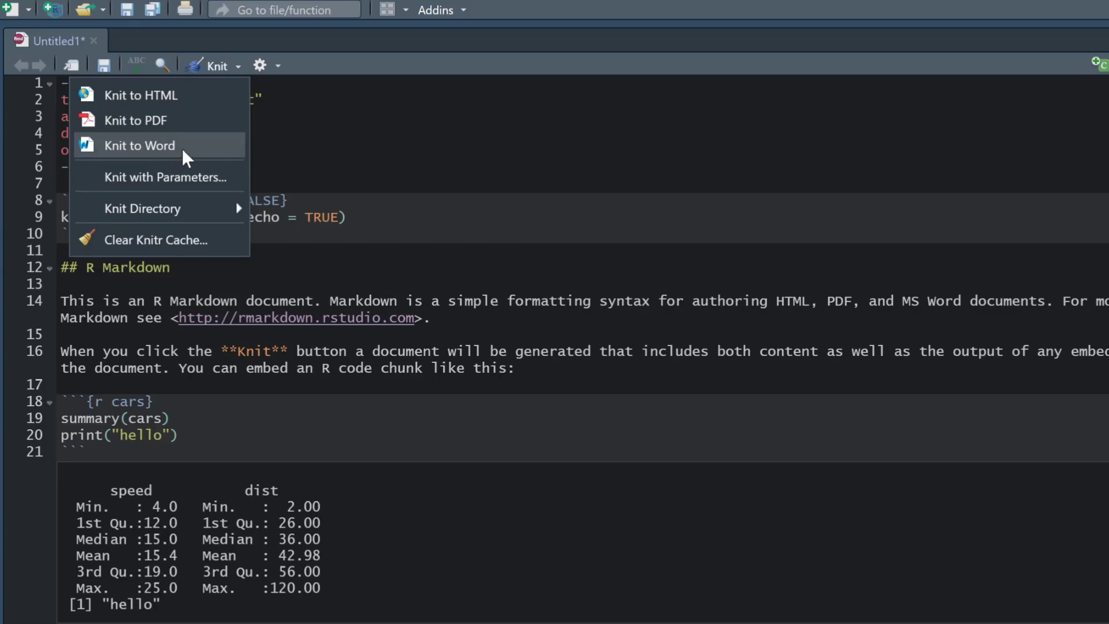
{"action": "left_click", "coordinate": [183, 94]}
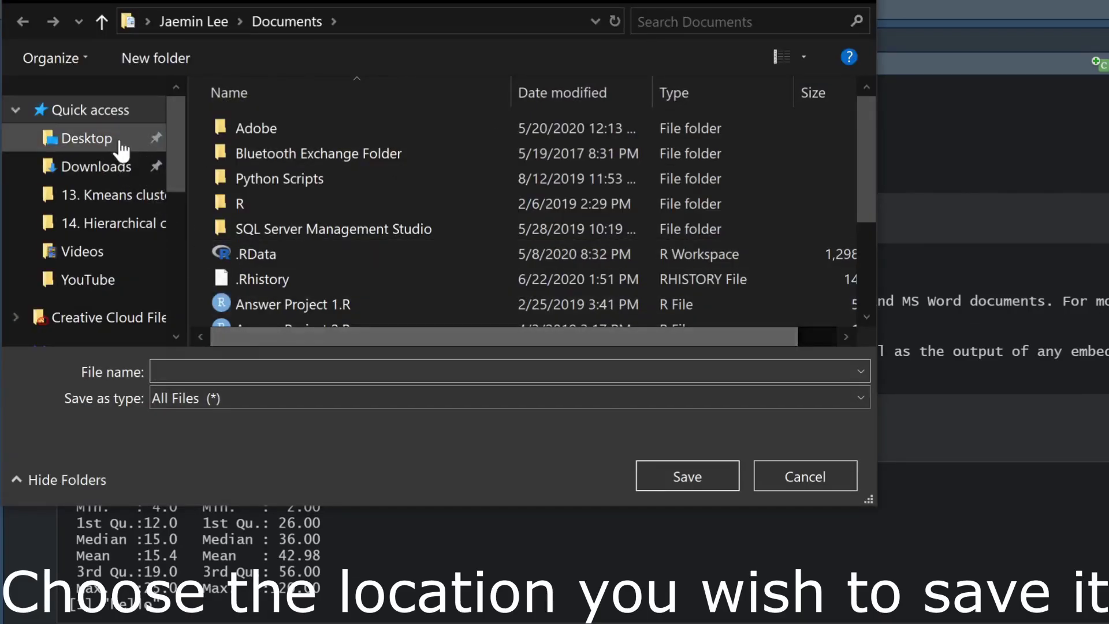
{"action": "left_click", "coordinate": [86, 138]}
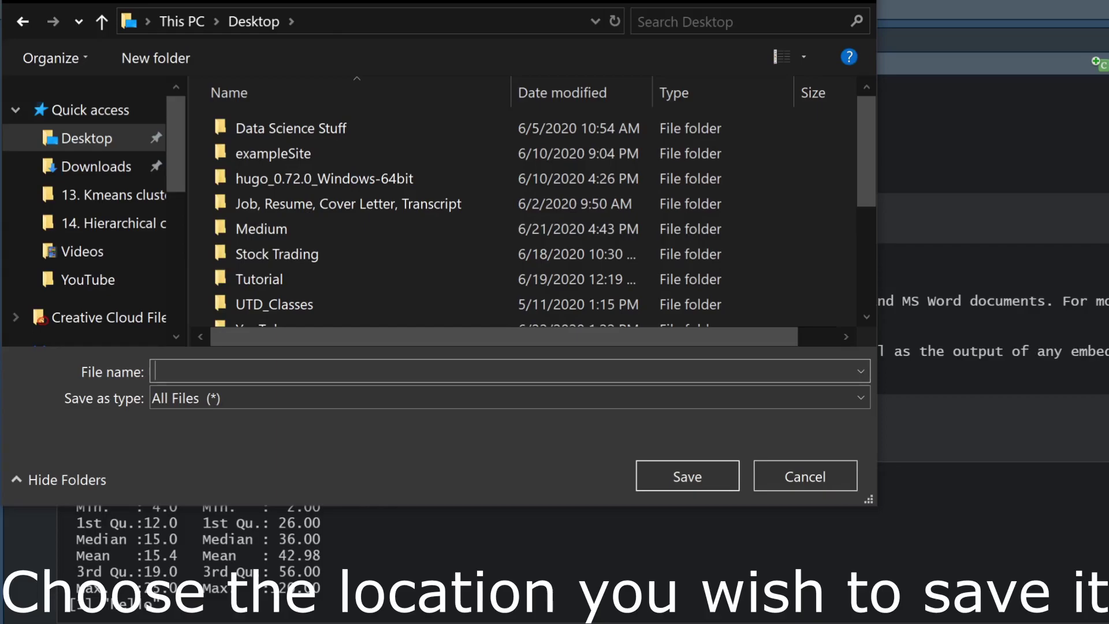
{"action": "type", "text": "r markdown test"}
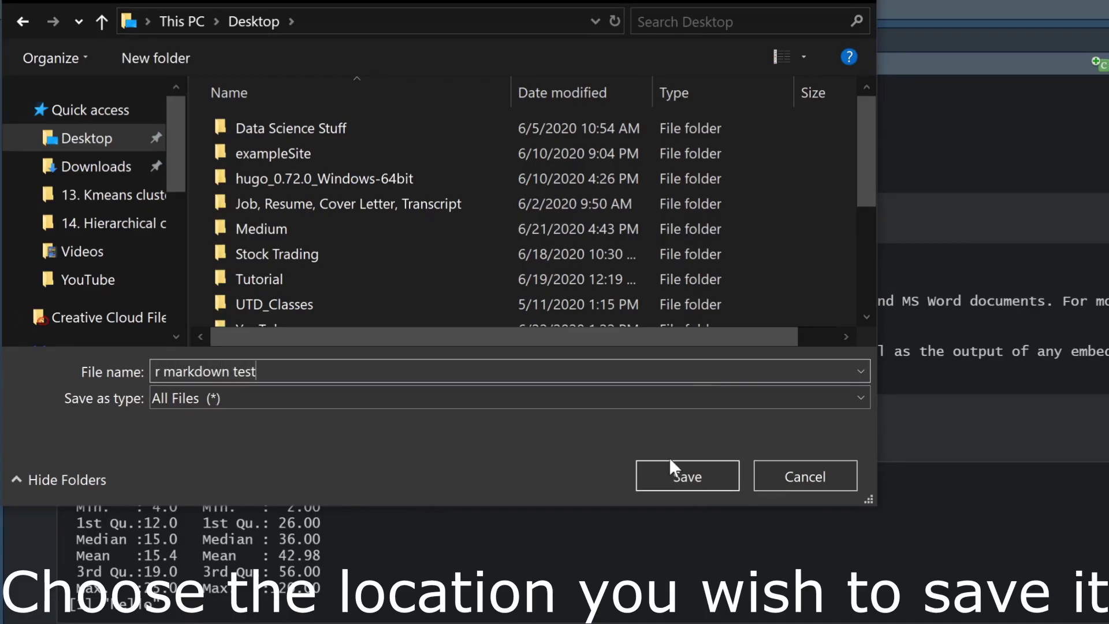
{"action": "left_click", "coordinate": [707, 471]}
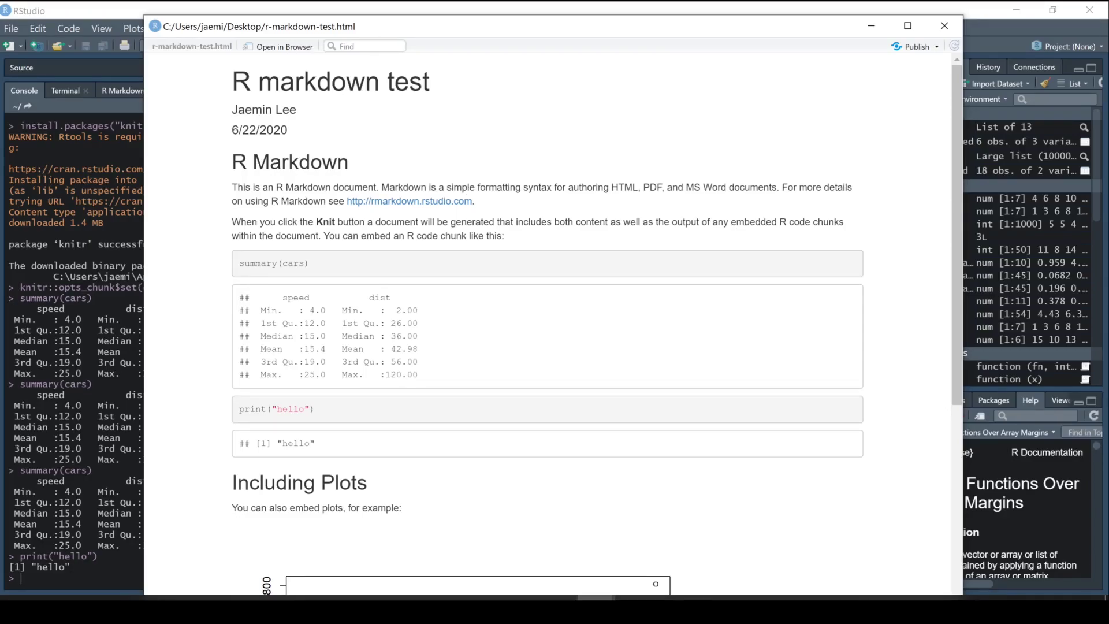
{"action": "scroll", "coordinate": [704, 275], "scroll_direction": "down", "scroll_amount": 3}
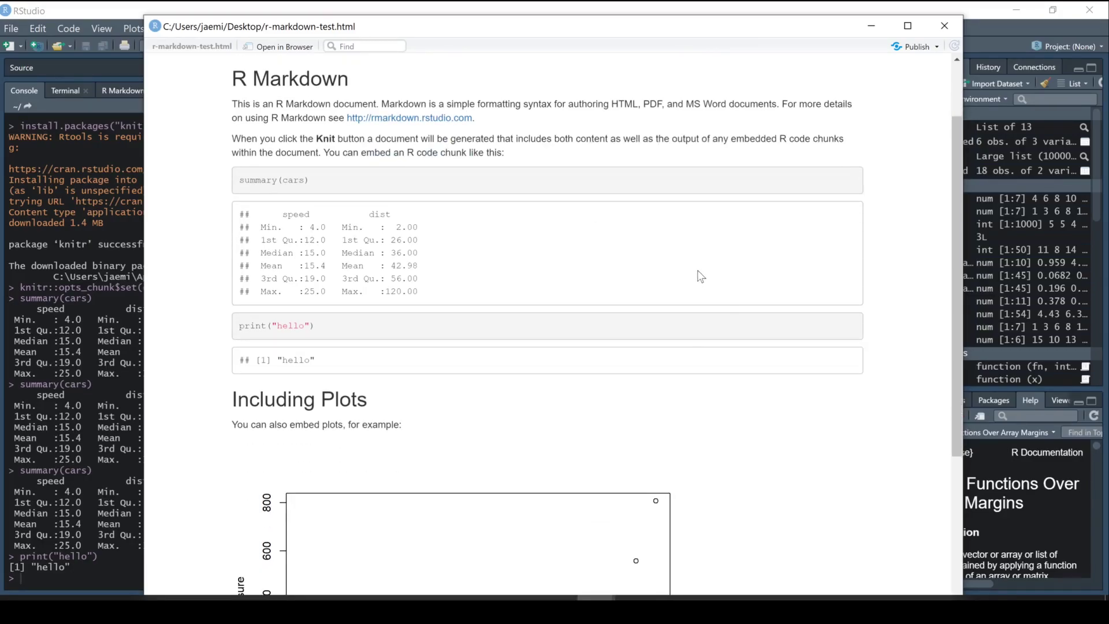
{"action": "left_click", "coordinate": [944, 26]}
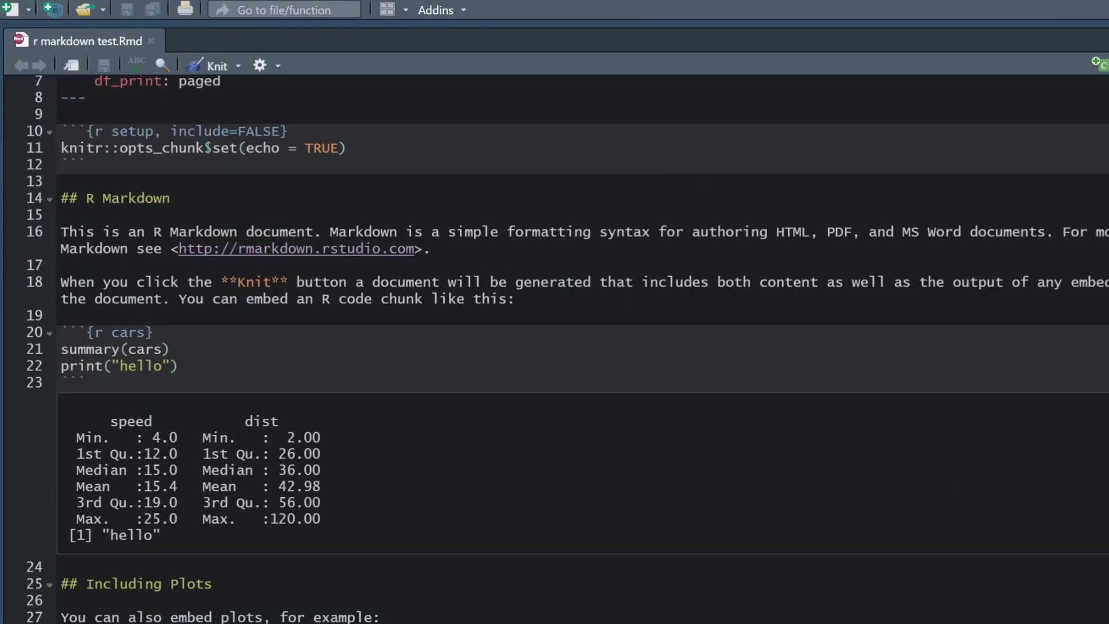
{"action": "scroll", "coordinate": [582, 328], "scroll_direction": "down", "scroll_amount": 3}
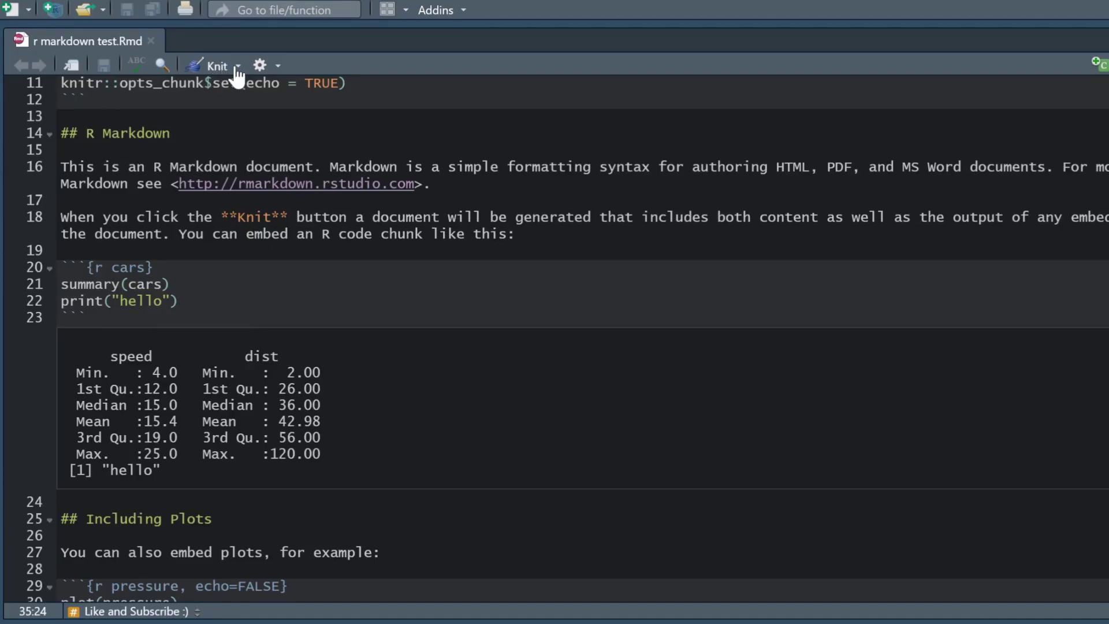
Step: Knit the document to a PDF report from the Knit menu
{"action": "left_click", "coordinate": [238, 65]}
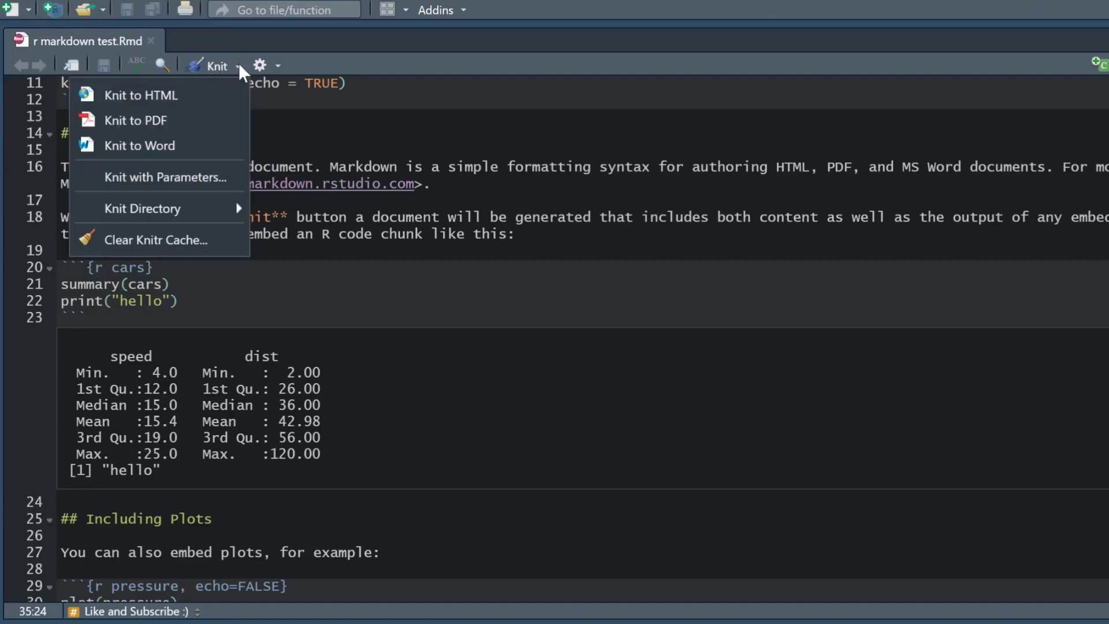
{"action": "left_click", "coordinate": [173, 113]}
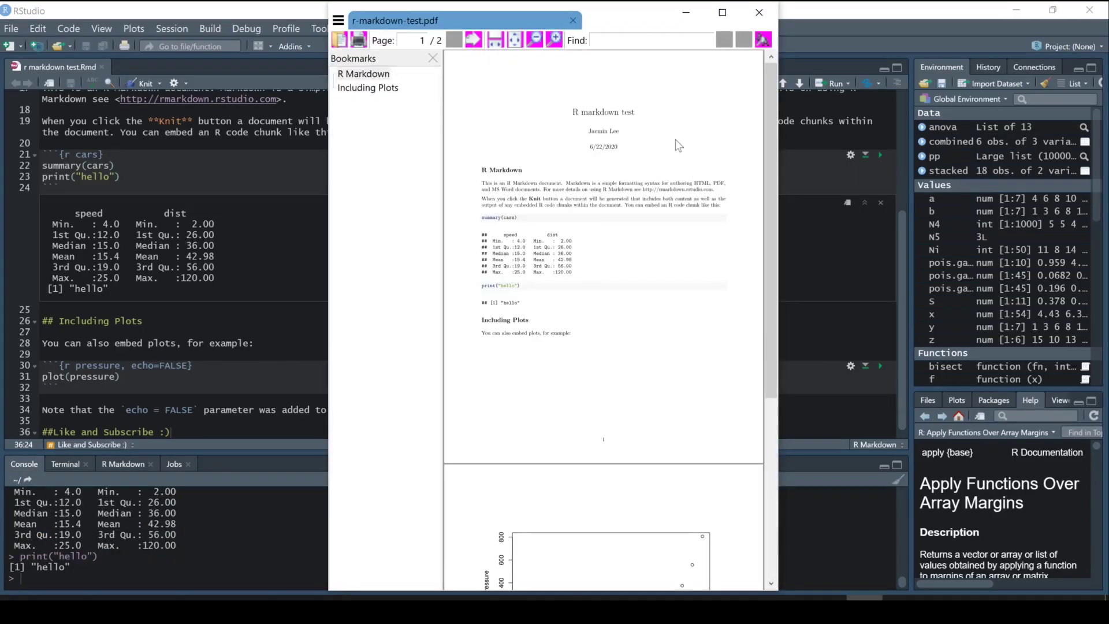
{"action": "scroll", "coordinate": [692, 191], "scroll_direction": "down", "scroll_amount": 7}
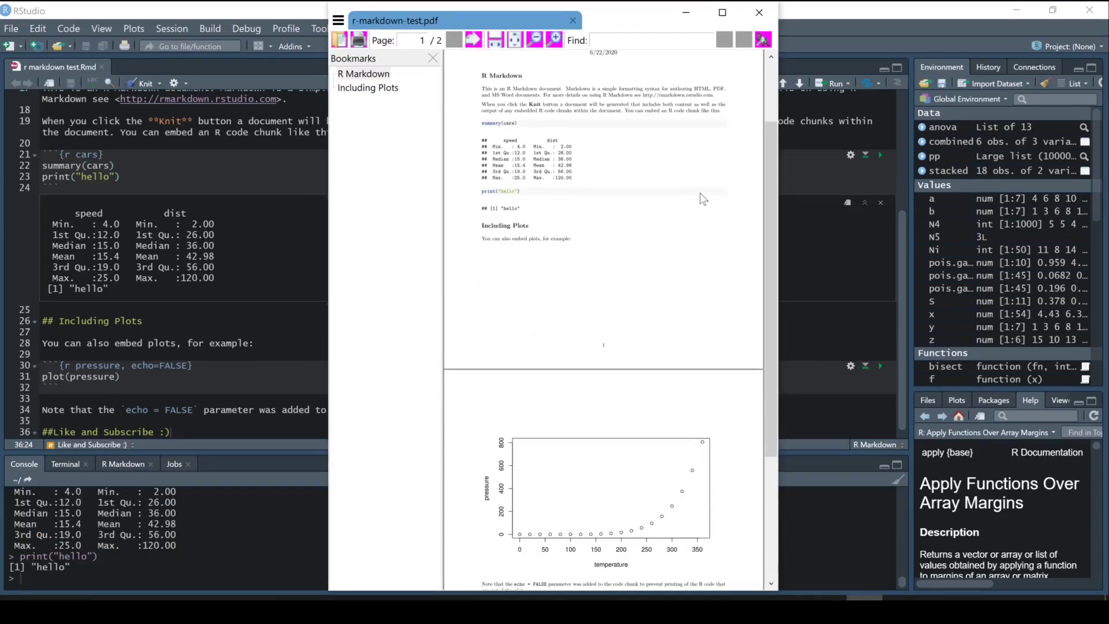
{"action": "scroll", "coordinate": [705, 200], "scroll_direction": "down", "scroll_amount": 3}
{"action": "scroll", "coordinate": [705, 200], "scroll_direction": "down", "scroll_amount": 2}
Step: Close the PDF viewer, knit to Word, and page through the resulting .docx report
{"action": "left_click", "coordinate": [759, 13]}
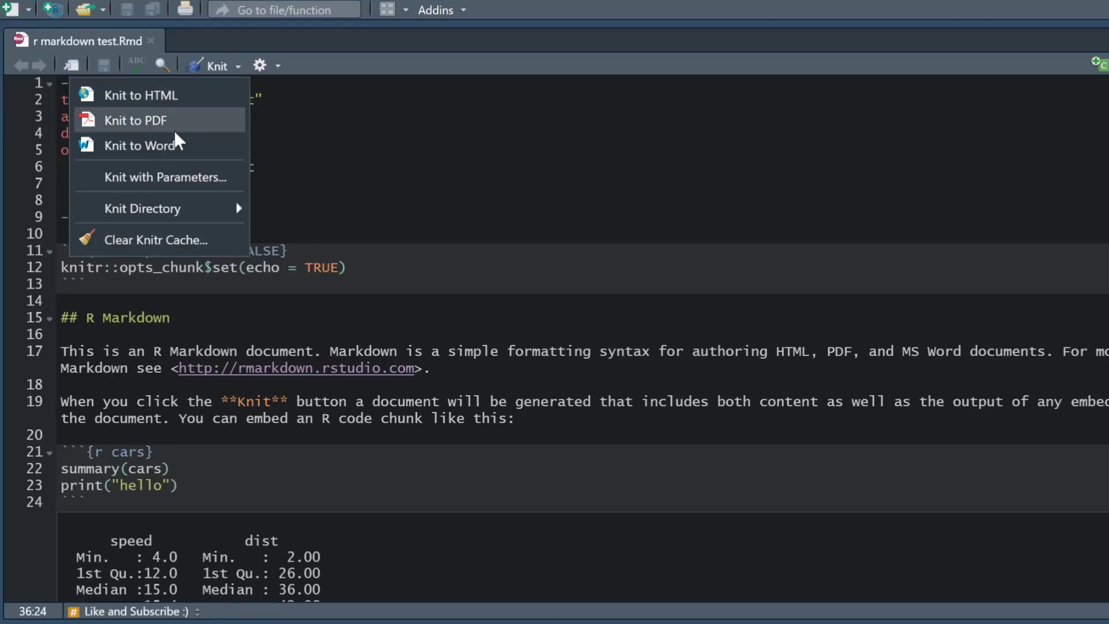
{"action": "left_click", "coordinate": [161, 144]}
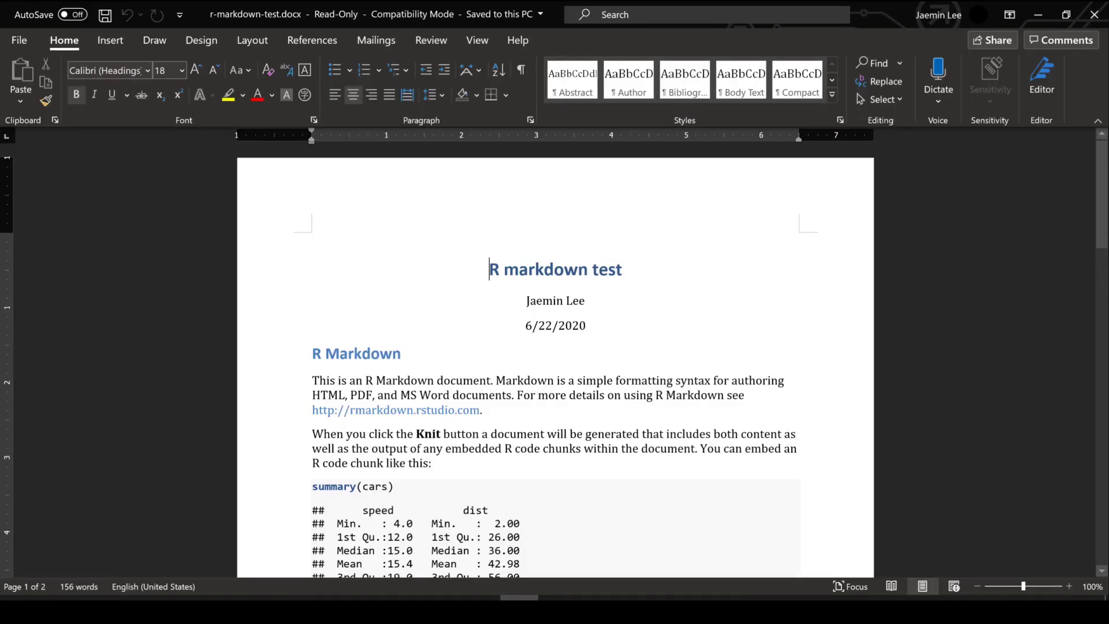
{"action": "key", "text": "Page_Down"}
{"action": "key", "text": "Page_Up"}
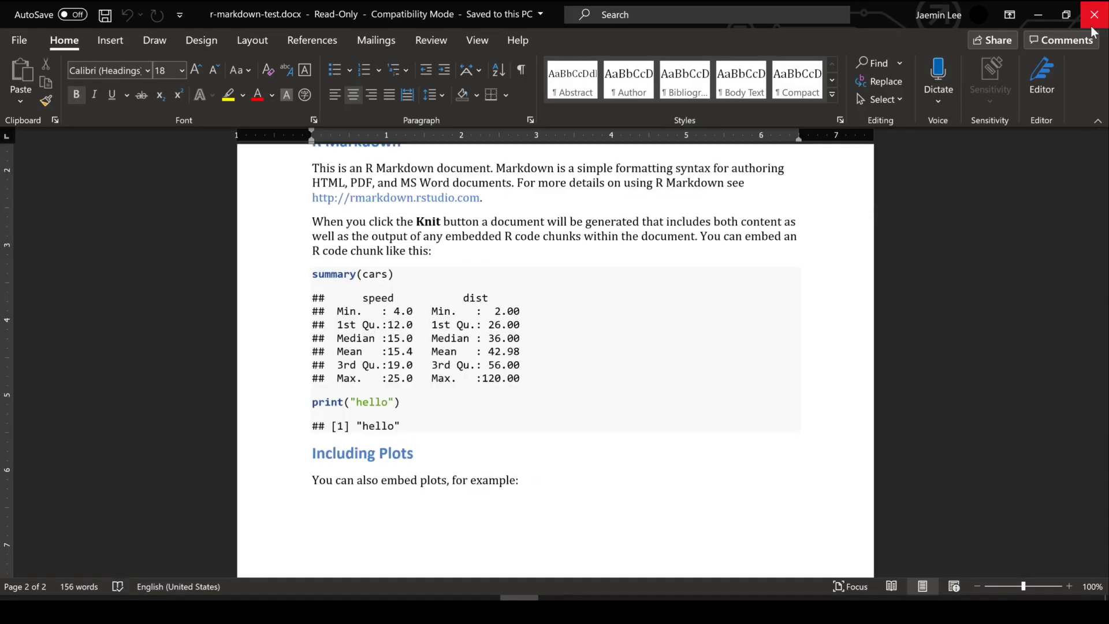
{"action": "left_click", "coordinate": [1094, 14]}
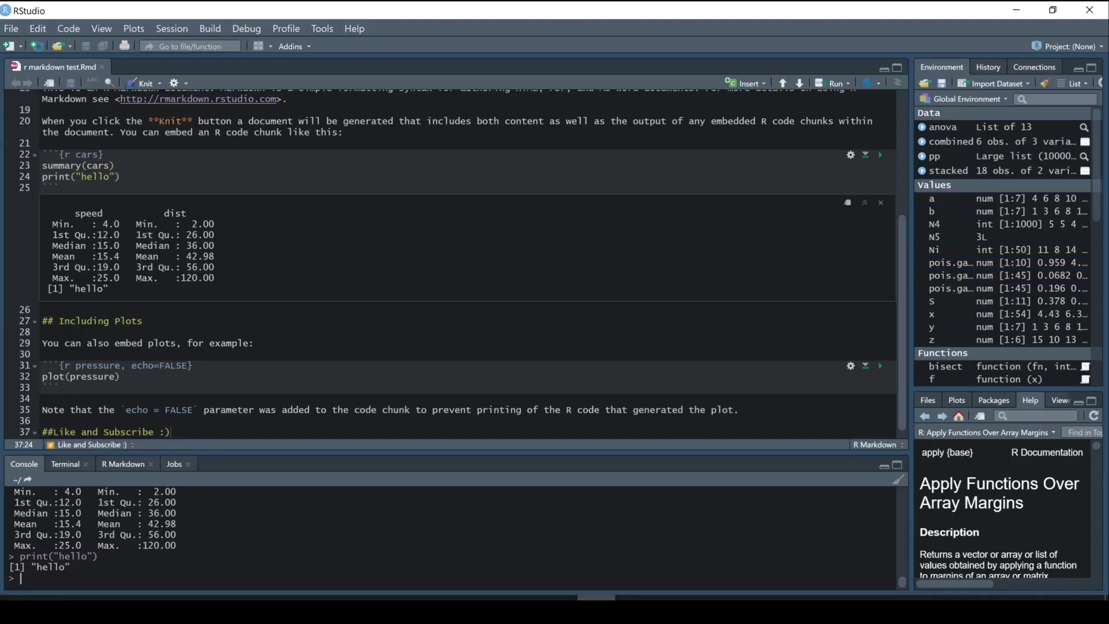